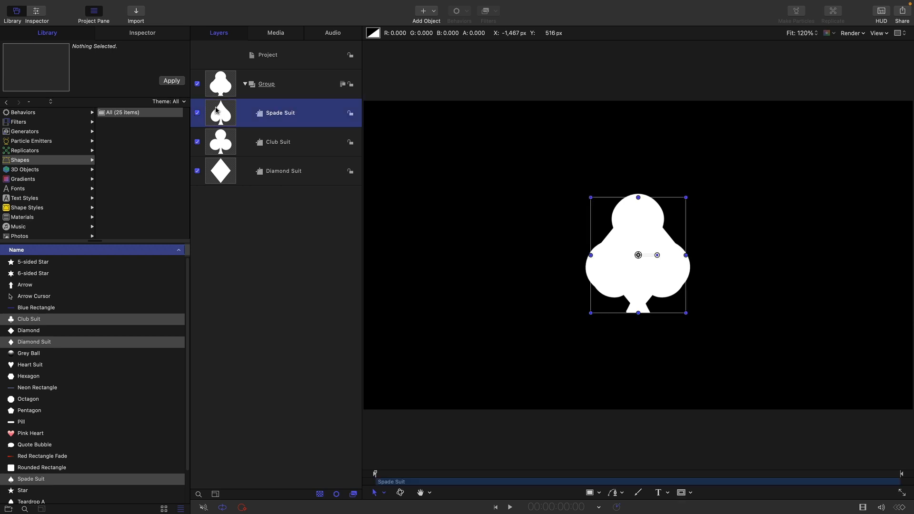
Set the Spade Suit shape's X position to -540 px.
left_click(143, 32)
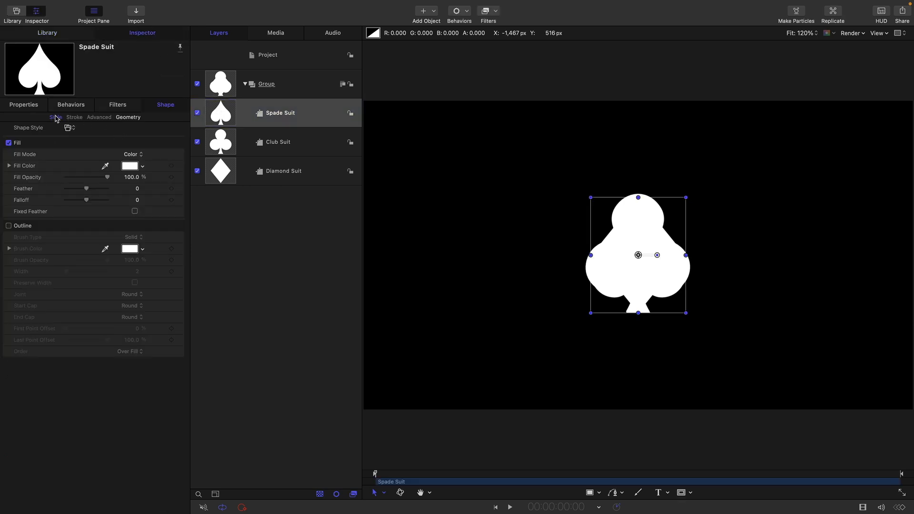
left_click(28, 106)
left_click(91, 132)
type("-5")
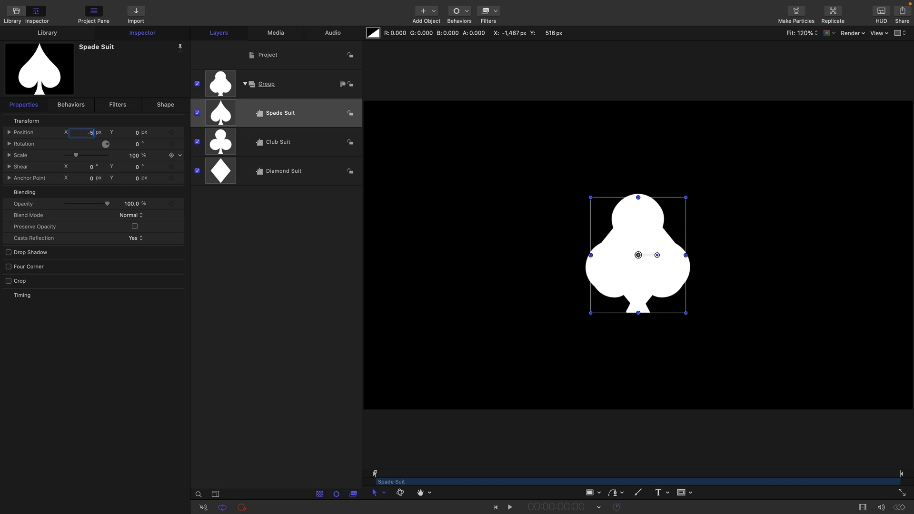
type("40")
key("Return")
Set the Diamond Suit shape's X position to 540 px.
left_click(268, 179)
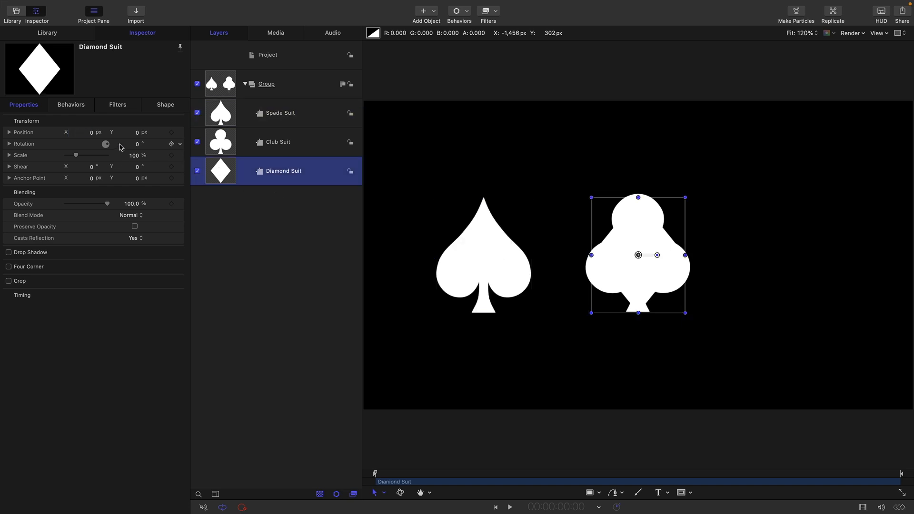
left_click(91, 132)
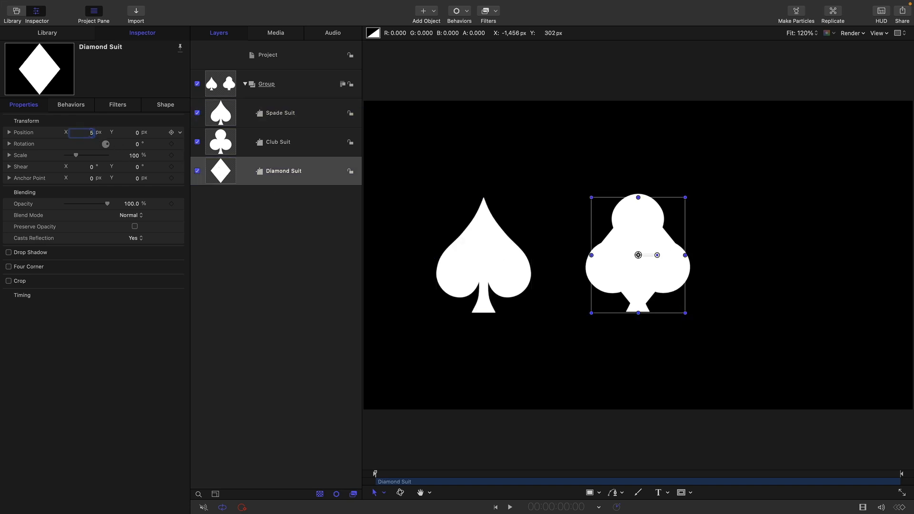
type("540")
key("Return")
Duplicate the group containing the spade, club and diamond shapes.
left_click(222, 86)
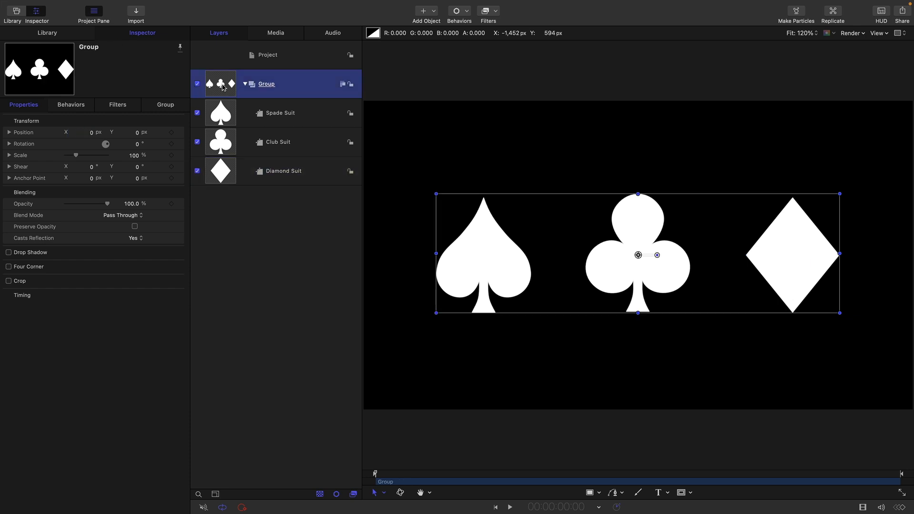
right_click(223, 85)
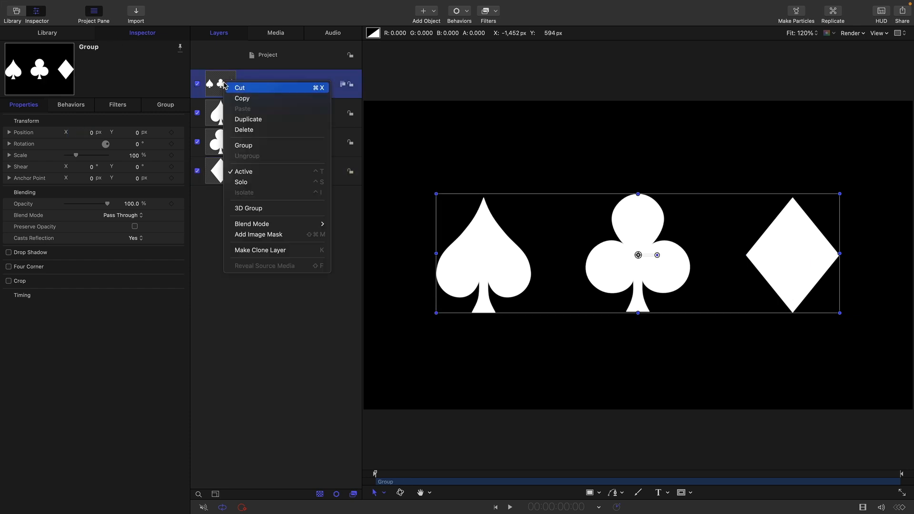
left_click(245, 119)
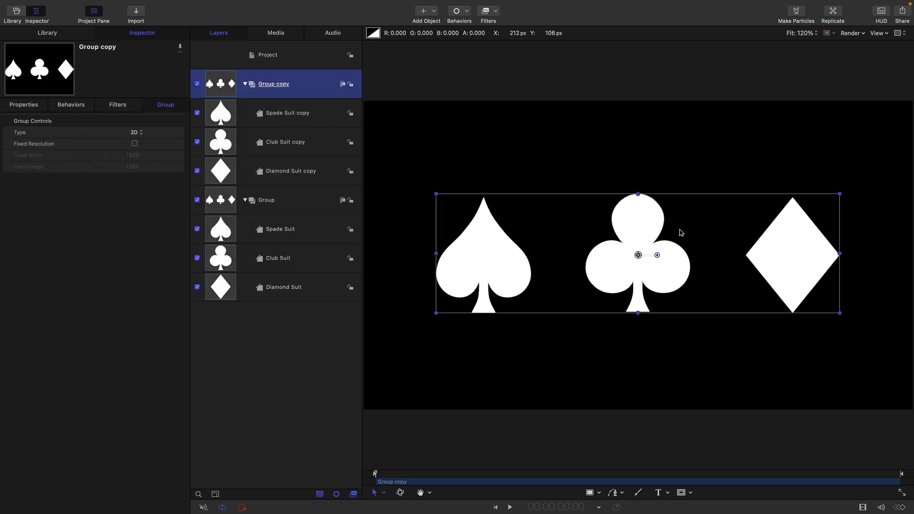
Center the diamond in the duplicated group by setting its X position to 0 px.
left_click(224, 173)
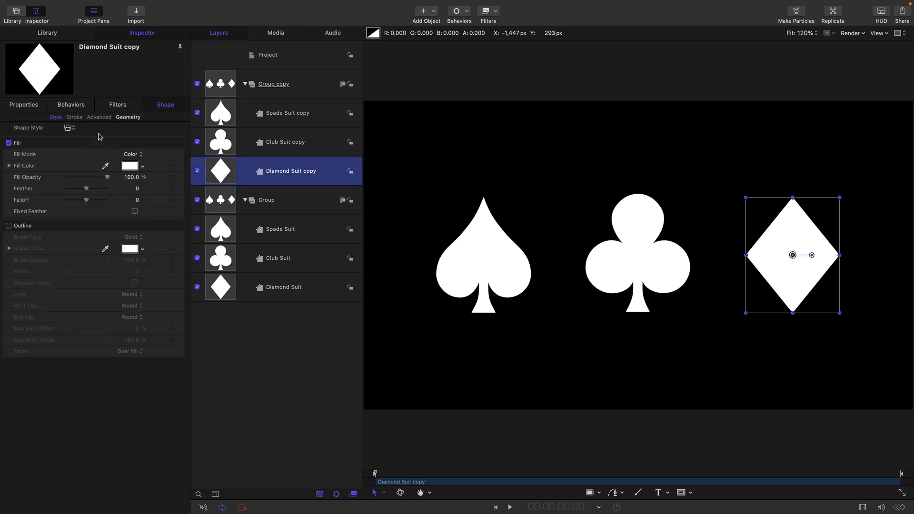
left_click(23, 105)
double_click(86, 132)
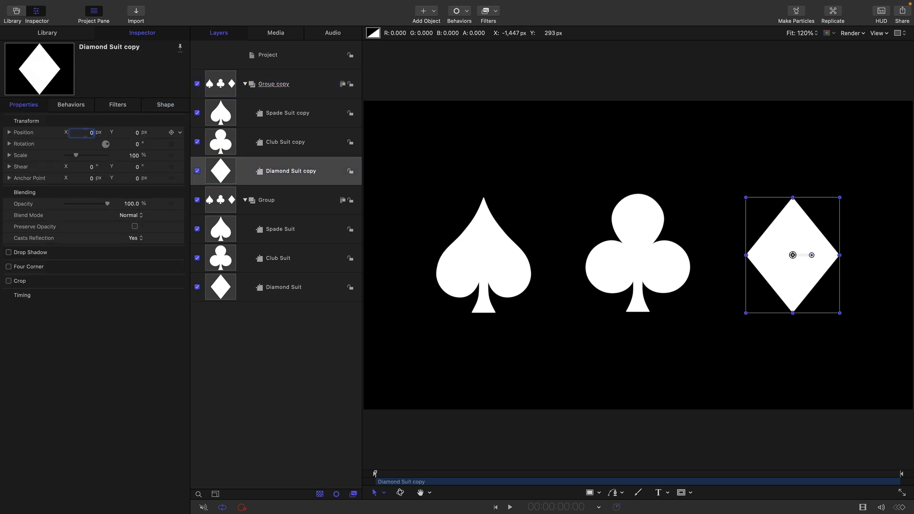
type("0")
key("Return")
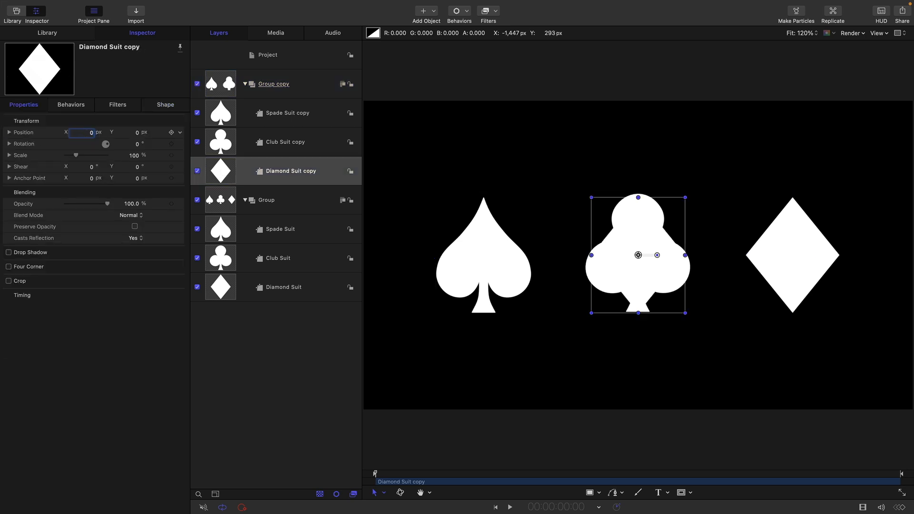
Set the X position of the club in the duplicated group to -540 px.
left_click(219, 141)
double_click(91, 132)
type("540")
key("Return")
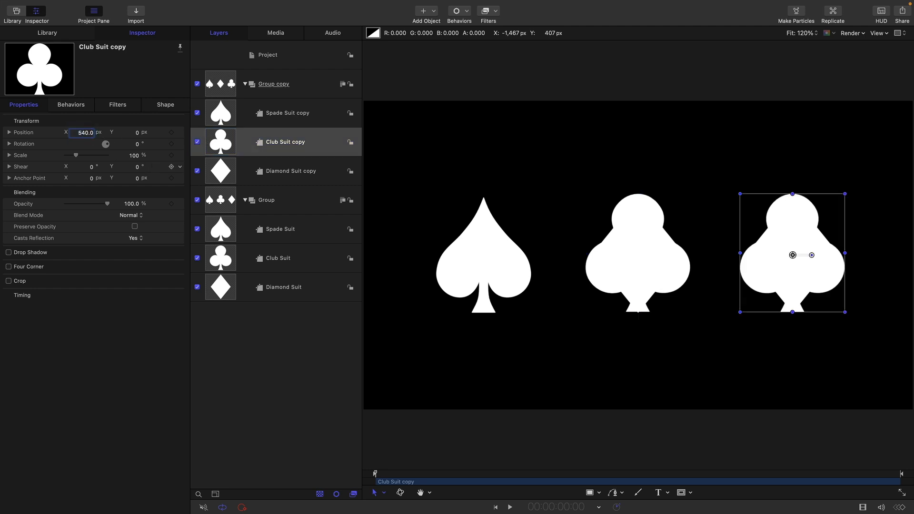
type("-540")
key("Return")
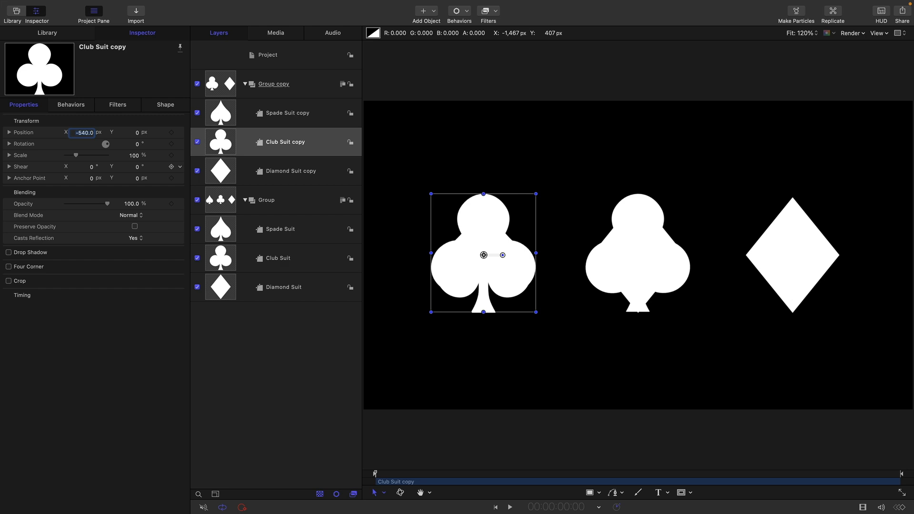
Set the X position of the spade in the duplicated group to 540 px and check the arrangement by toggling that group's visibility.
left_click(219, 120)
double_click(84, 132)
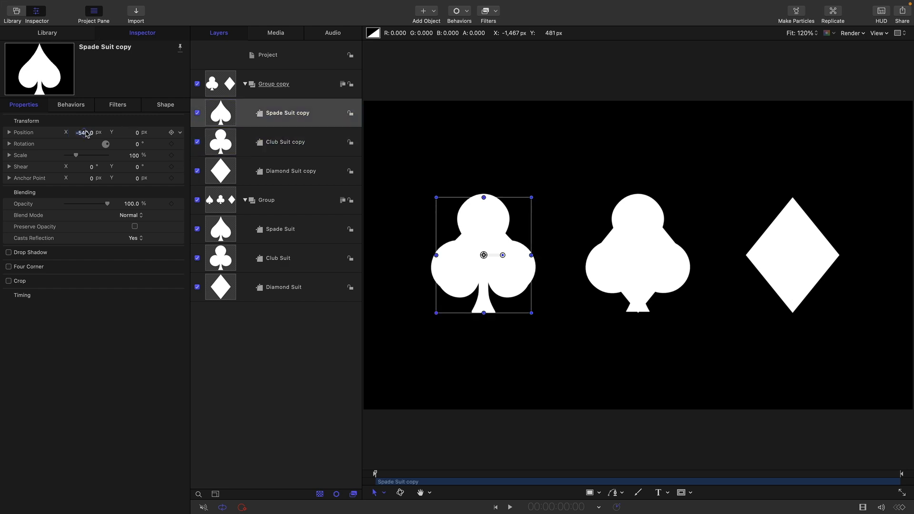
type("540")
key("Return")
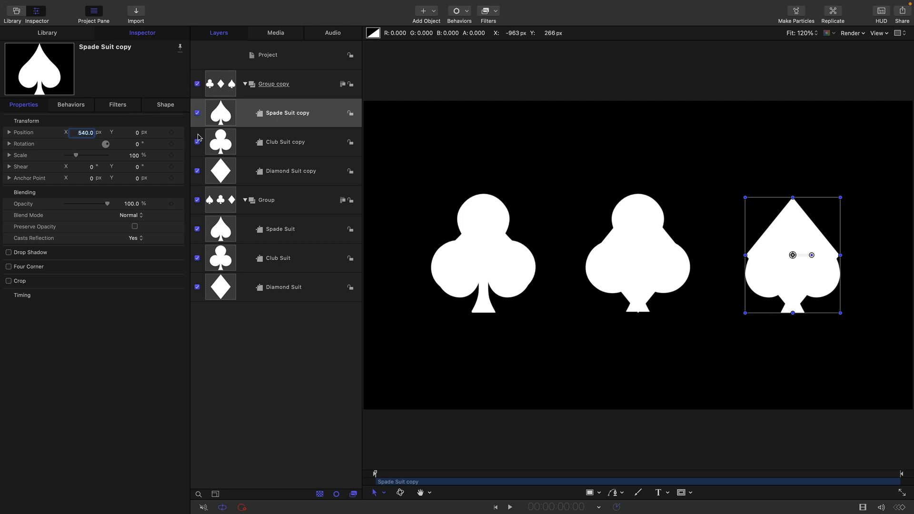
left_click(198, 84)
left_click(198, 85)
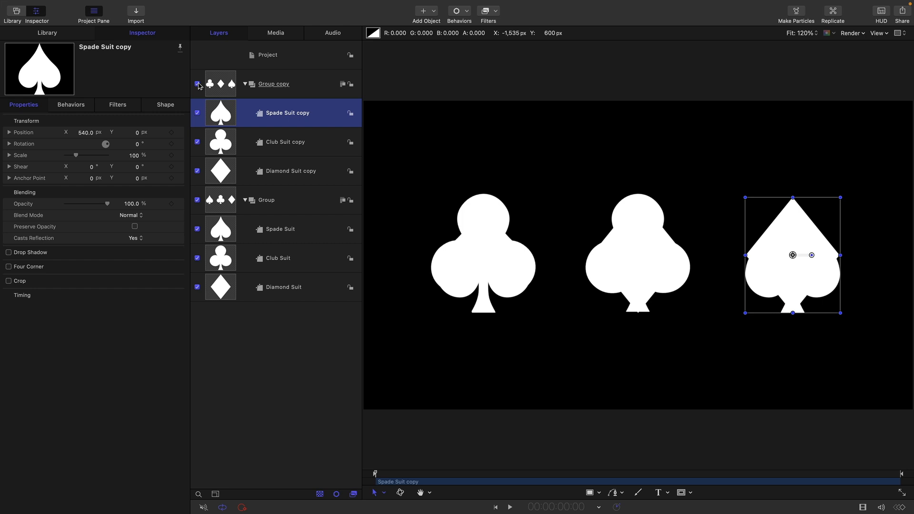
Collapse both groups, rename the original group A and rename the duplicate B.
left_click(247, 85)
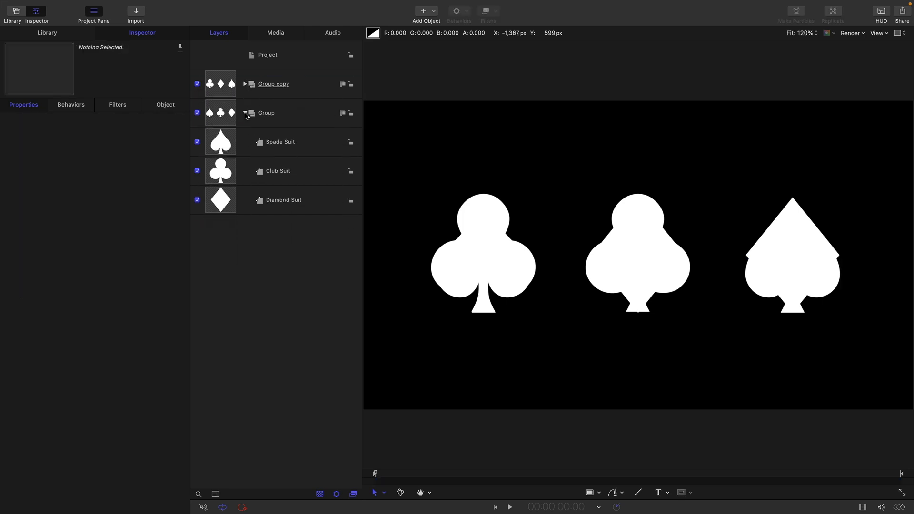
left_click(245, 114)
double_click(265, 113)
type("A")
left_click(270, 86)
double_click(291, 84)
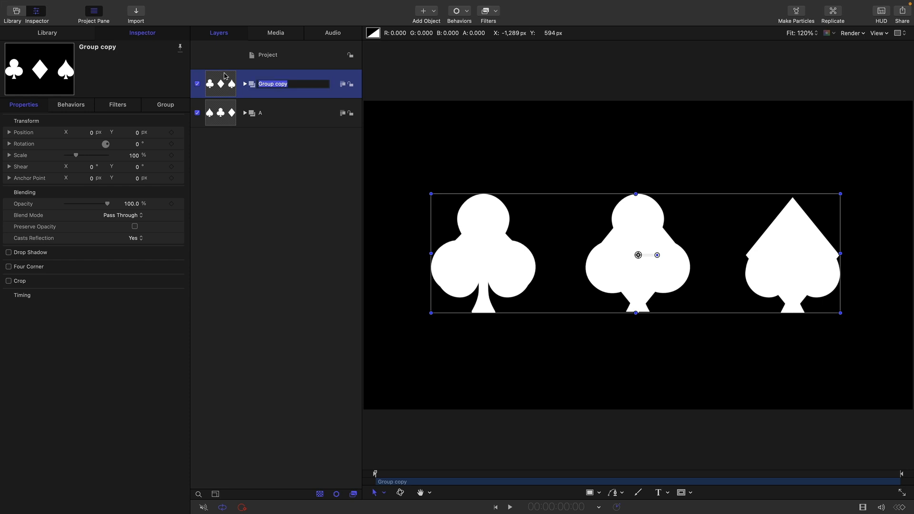
type("B")
key("Return")
left_click(227, 90)
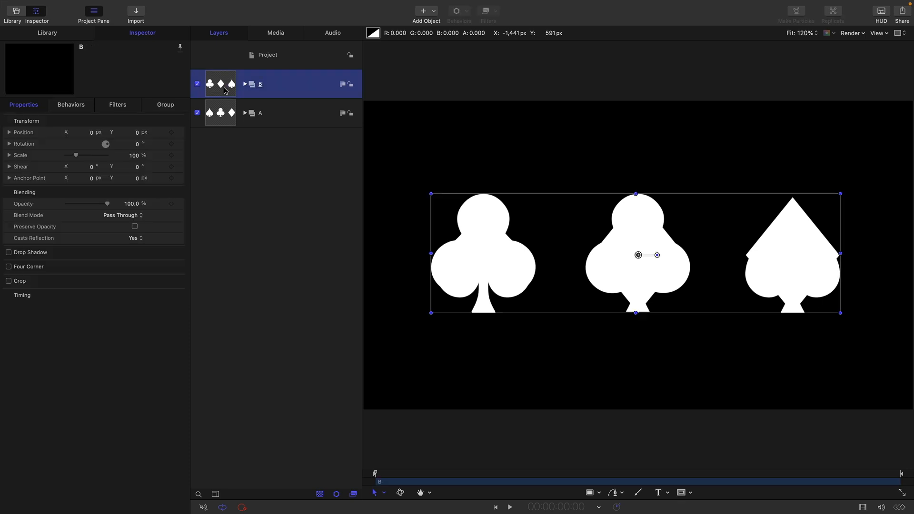
Select groups A and B and add a 100% opacity keyframe to both at 1:12.
left_click(223, 117)
left_click(224, 90, "shift")
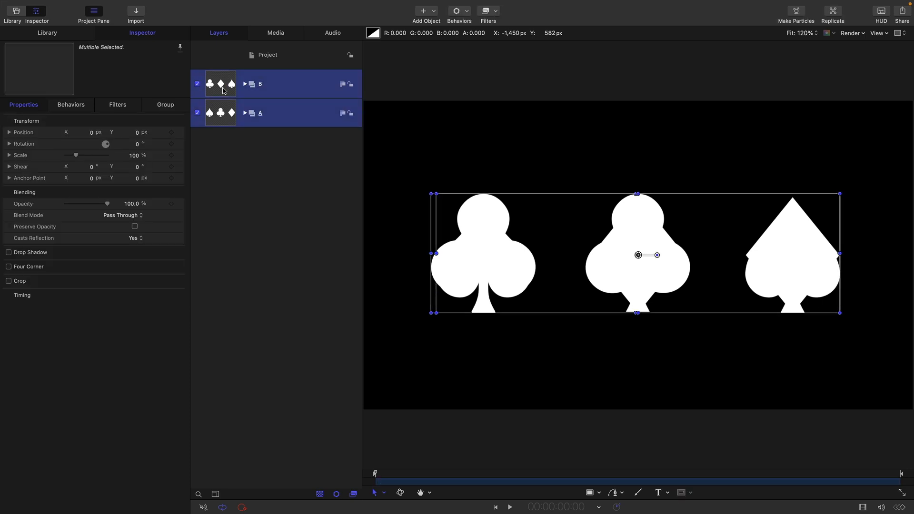
key("Tab")
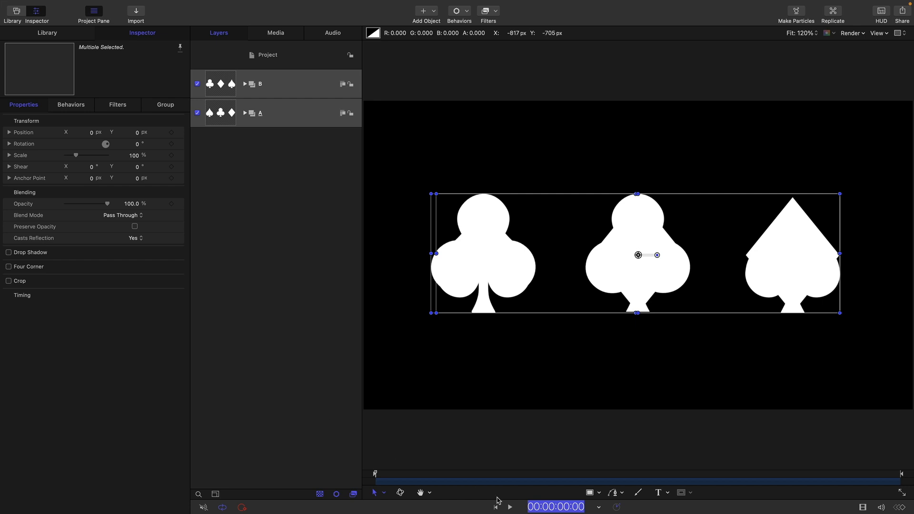
type("100")
key("BackSpace")
key("BackSpace")
type("12")
key("Return")
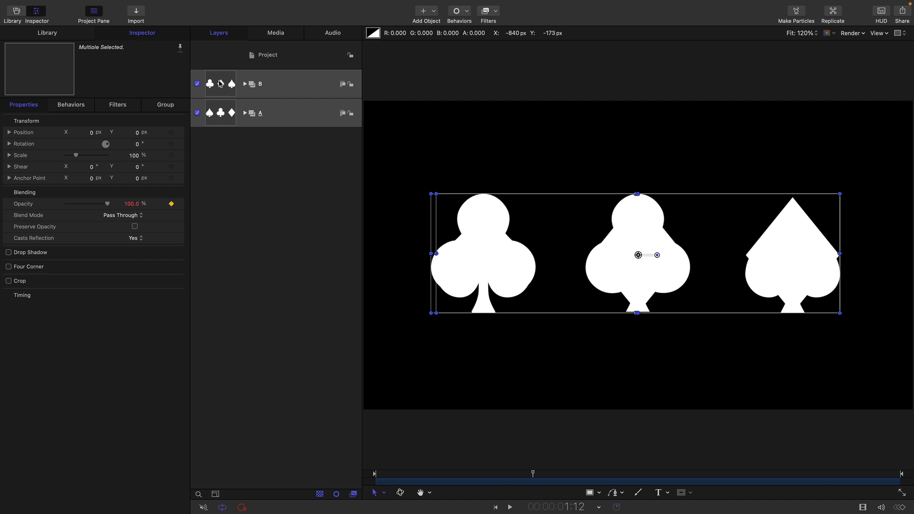
Set the opacity of group B alone to 0% at the 1:12 keyframe.
left_click(275, 55)
left_click(274, 84)
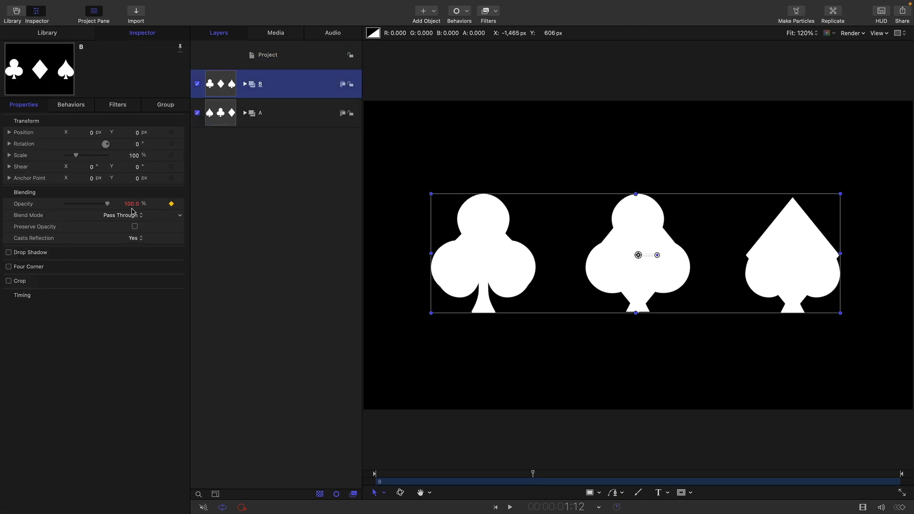
left_click_drag(107, 206, 2, 192)
left_click(137, 325)
At 2:12, keyframe group B's opacity at 100% and group A's opacity at 0%.
key("Tab")
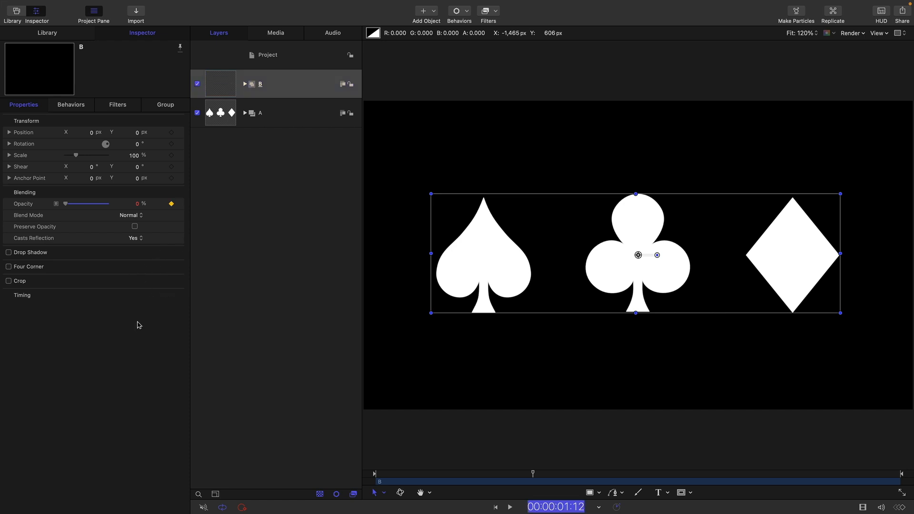
type("212")
key("Return")
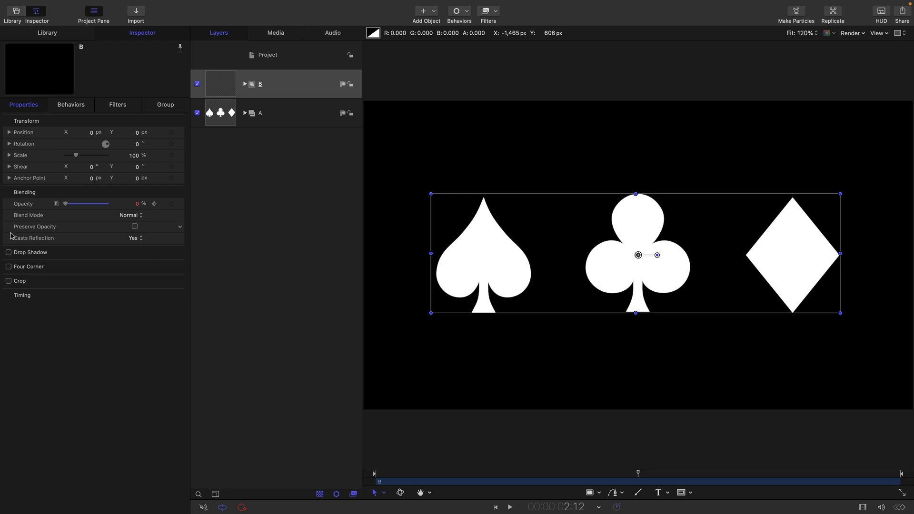
left_click_drag(66, 204, 238, 217)
left_click(240, 117)
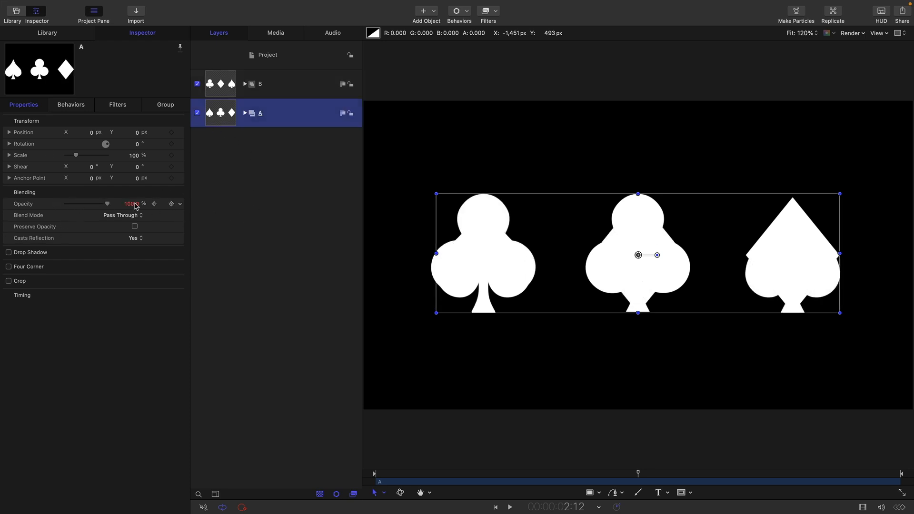
left_click_drag(107, 204, 2, 195)
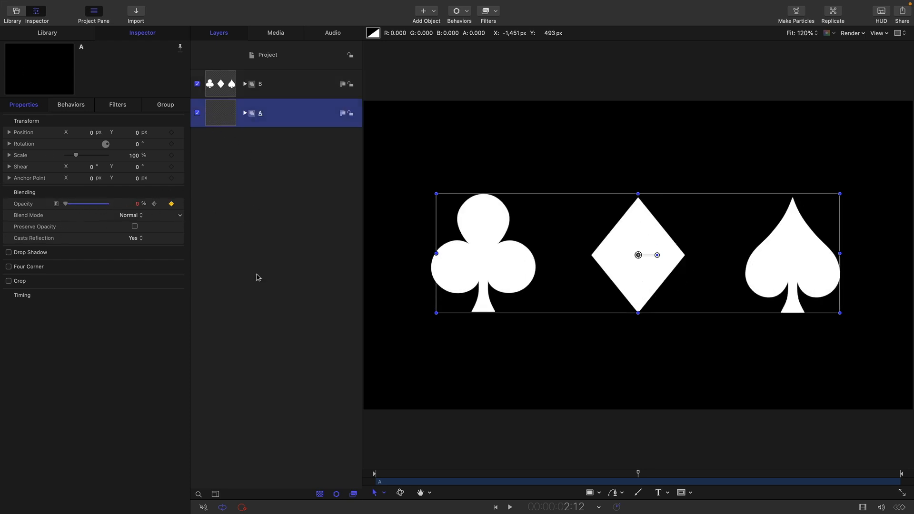
Show both groups' opacity curves in the Keyframe Editor, apply Ease Both to all their keyframes and scrub to 2:20.
key("super+8")
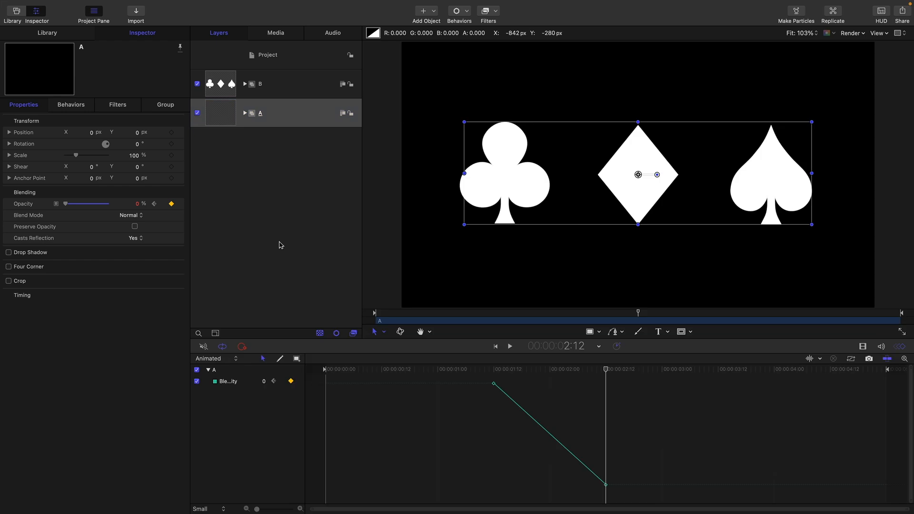
key("super+a")
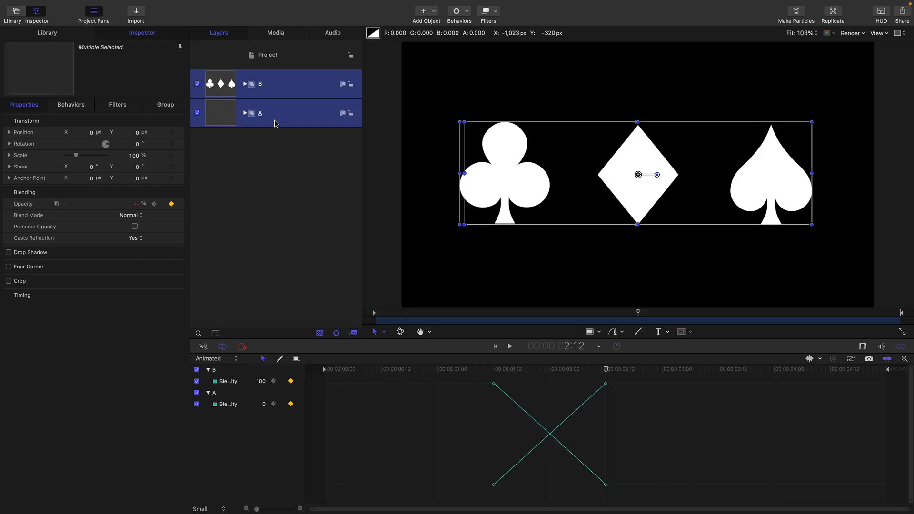
left_click(214, 358)
left_click(215, 359)
left_click_drag(457, 375, 624, 506)
right_click(607, 487)
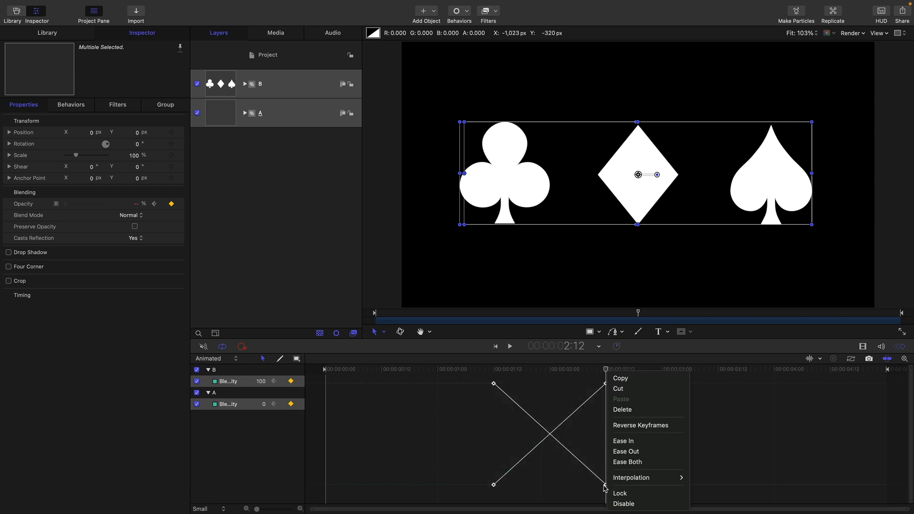
left_click(628, 461)
left_click_drag(468, 371, 642, 399)
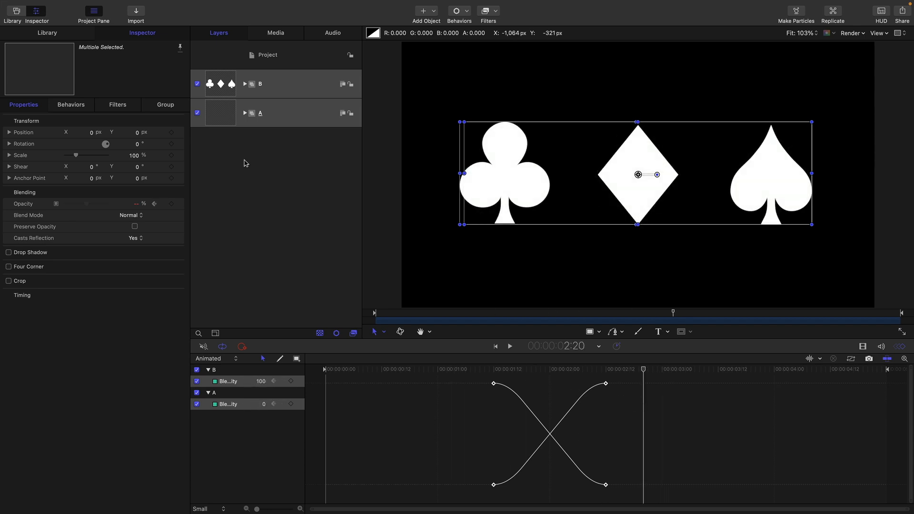
Create a new group at project level and move groups A and B into it.
left_click(263, 180)
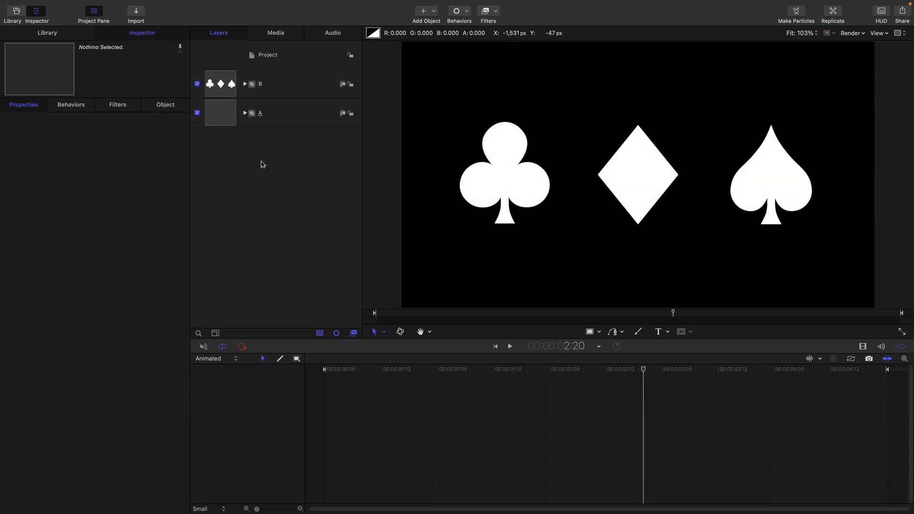
left_click(280, 56)
left_click(129, 5)
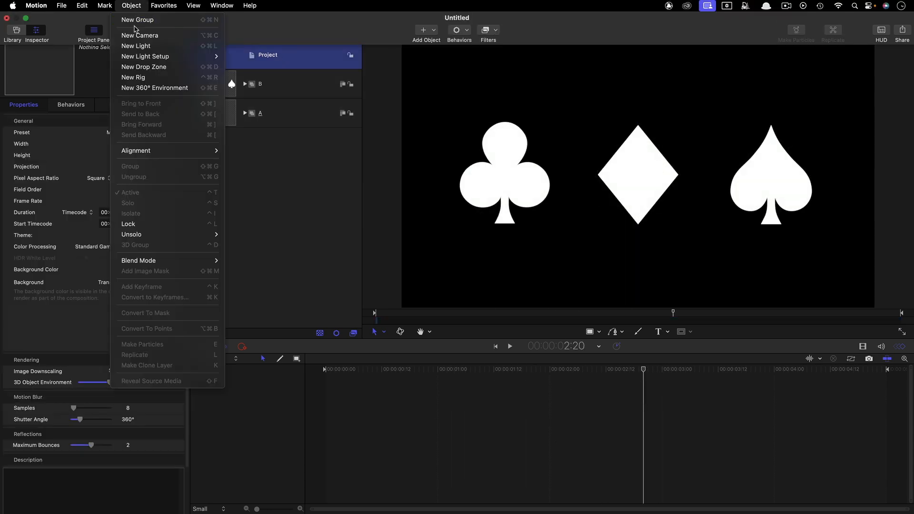
left_click(140, 19)
left_click_drag(291, 222, 292, 85)
Add a Gaussian Blur filter to the new parent group.
left_click(495, 11)
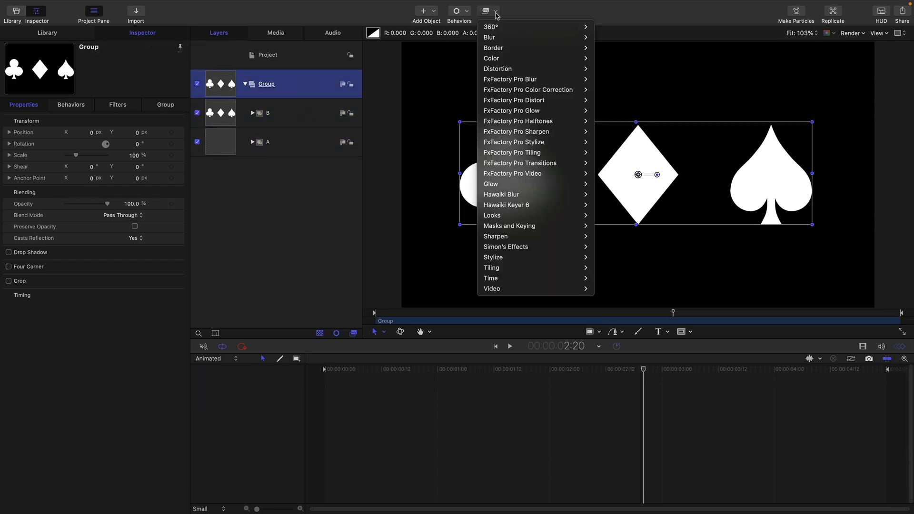
mouse_move(498, 38)
left_click(618, 90)
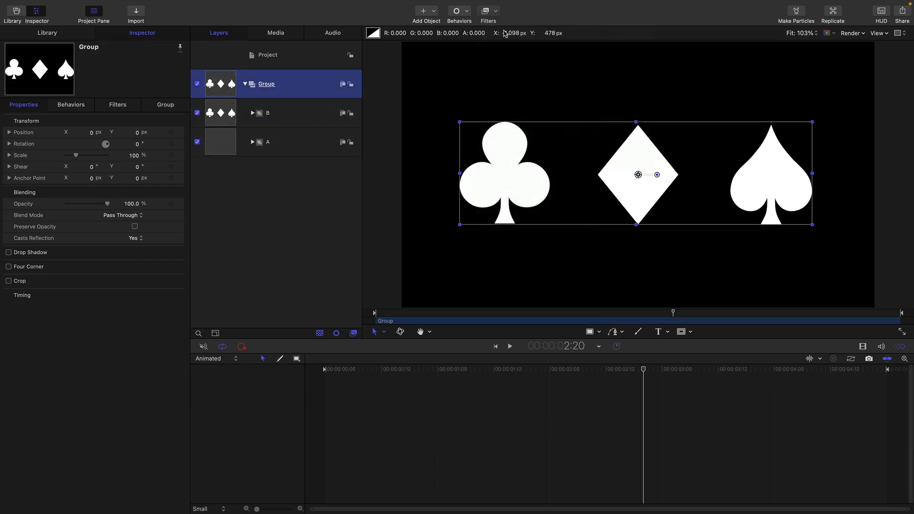
Add a Levels filter from the Color category to the parent group above the Gaussian Blur.
left_click(494, 11)
mouse_move(502, 59)
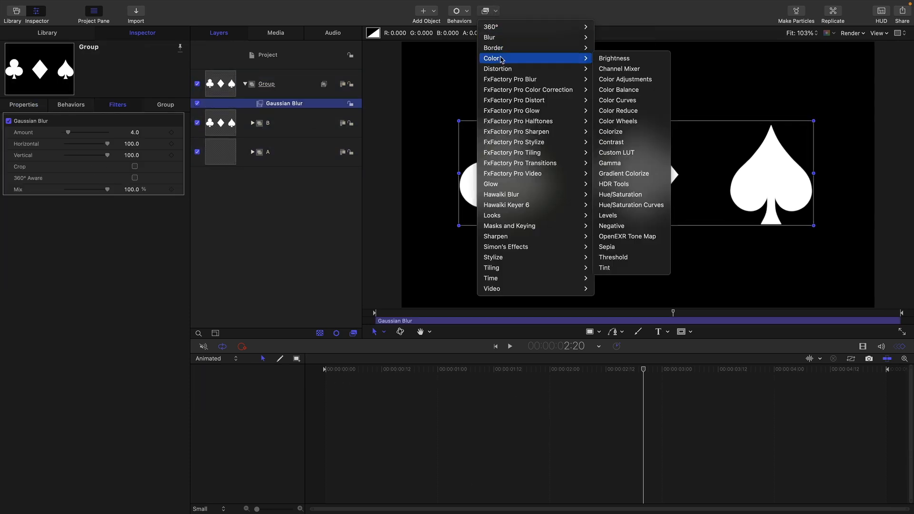
left_click(615, 215)
Set the parent group's Gaussian Blur amount to 128.
left_click(208, 117)
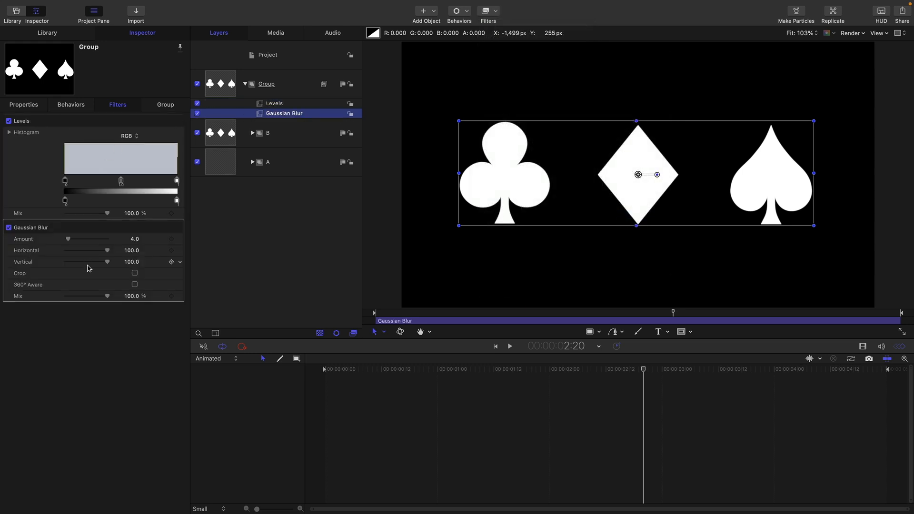
left_click(137, 238)
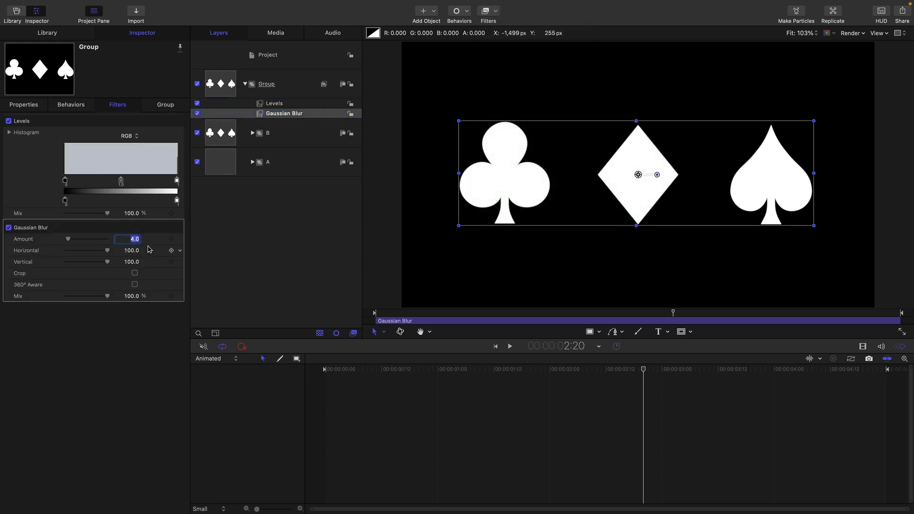
type("128")
key("Return")
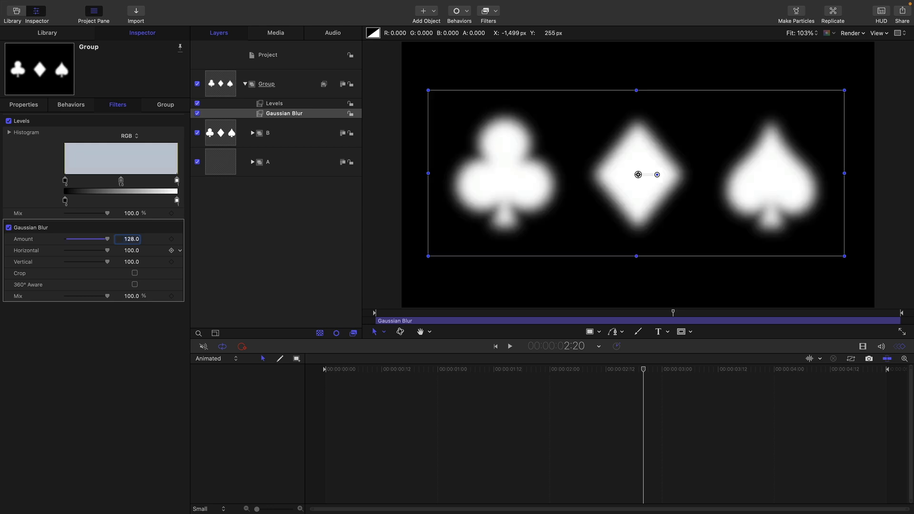
left_click(100, 402)
At 1:00, keyframe the Gaussian Blur's Mix at 0%.
key("Tab")
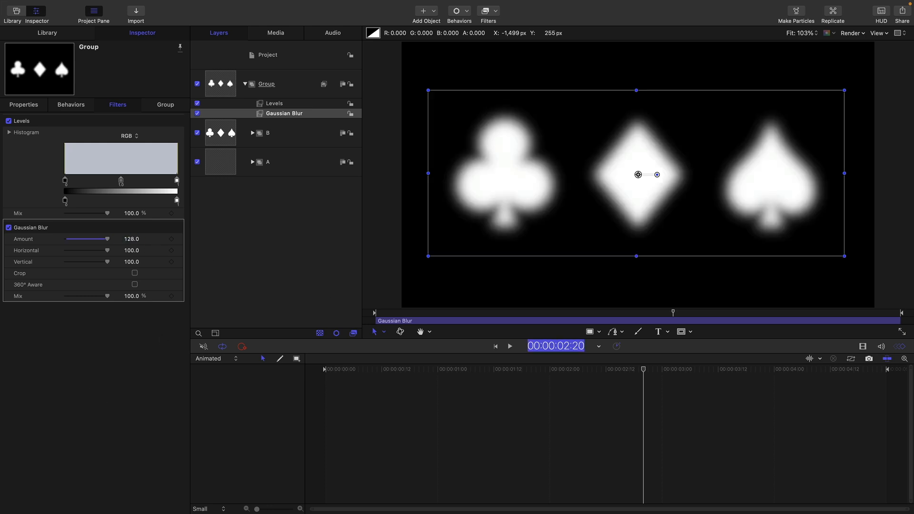
type("100")
key("Return")
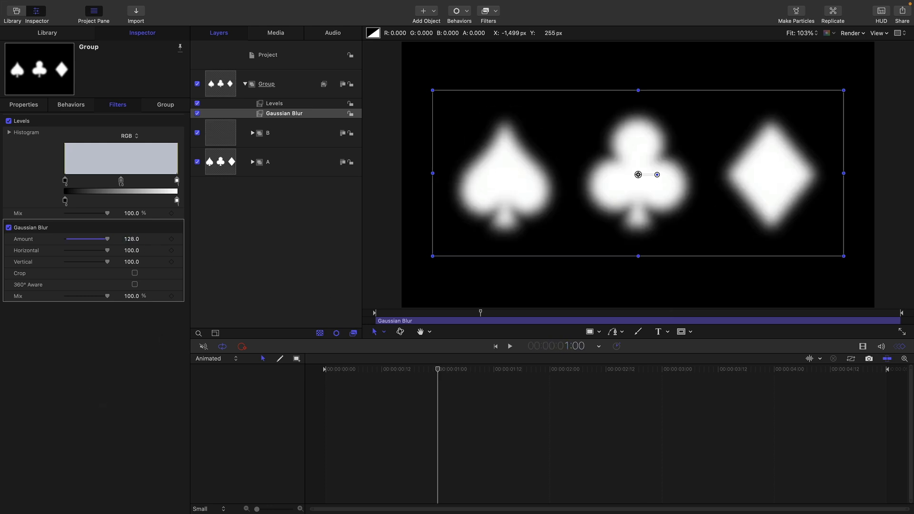
left_click(172, 296)
left_click_drag(107, 296, 63, 296)
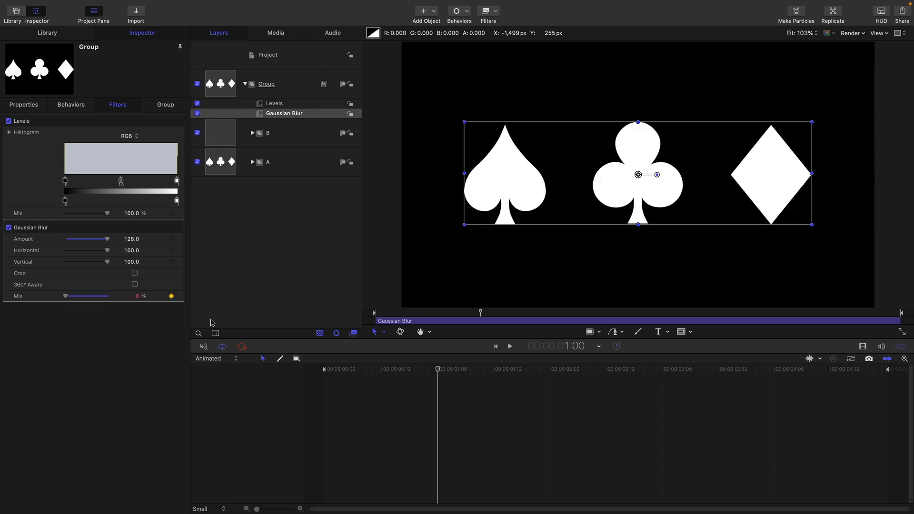
At 2:00, keyframe the Gaussian Blur's Mix at 100%.
key("ctrl+p")
type("200")
key("Return")
left_click_drag(66, 296, 220, 309)
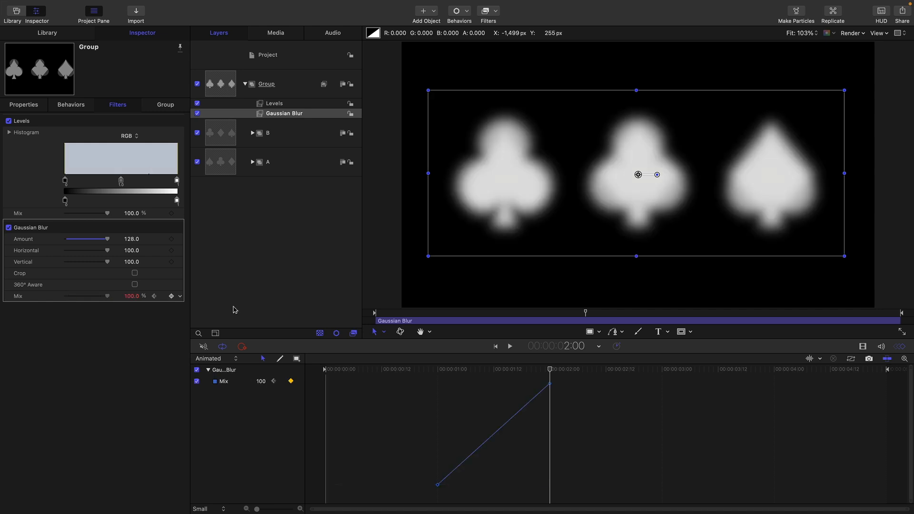
At 3:00, keyframe the Gaussian Blur's Mix back at 0%.
key("ctrl+p")
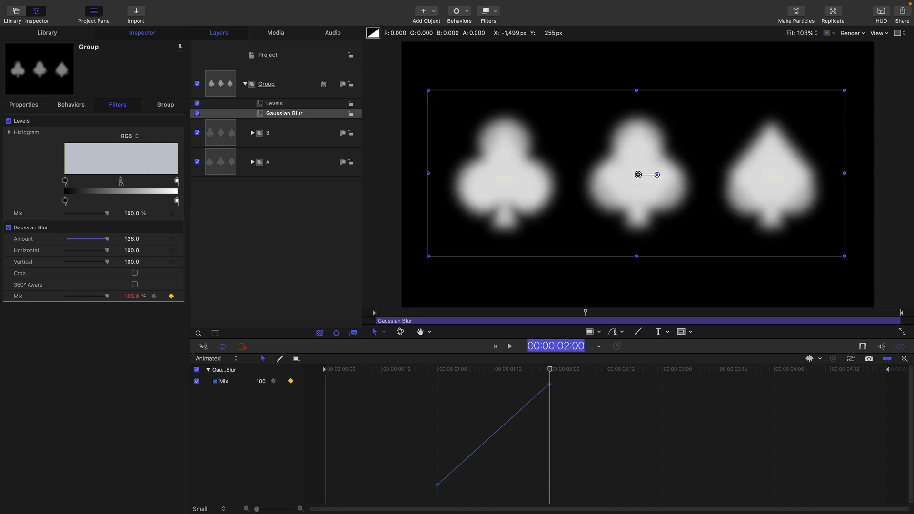
type("300")
key("Return")
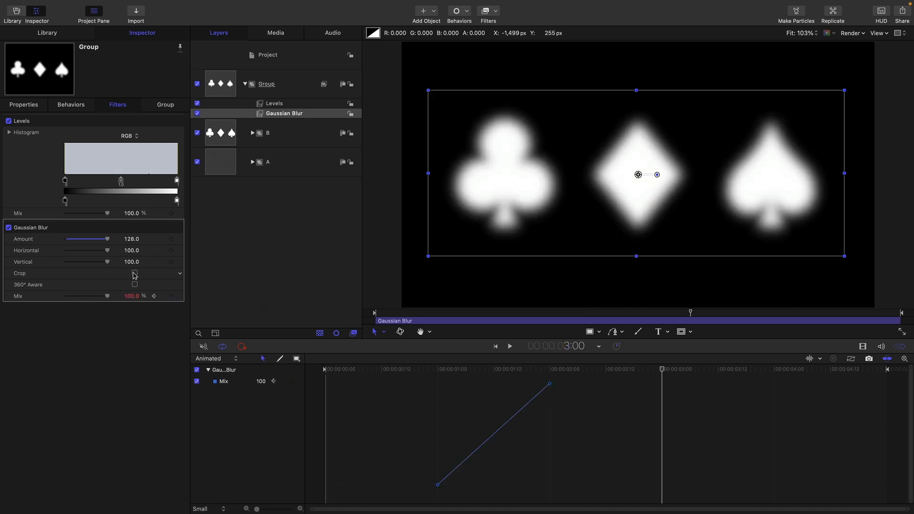
left_click_drag(107, 297, 65, 296)
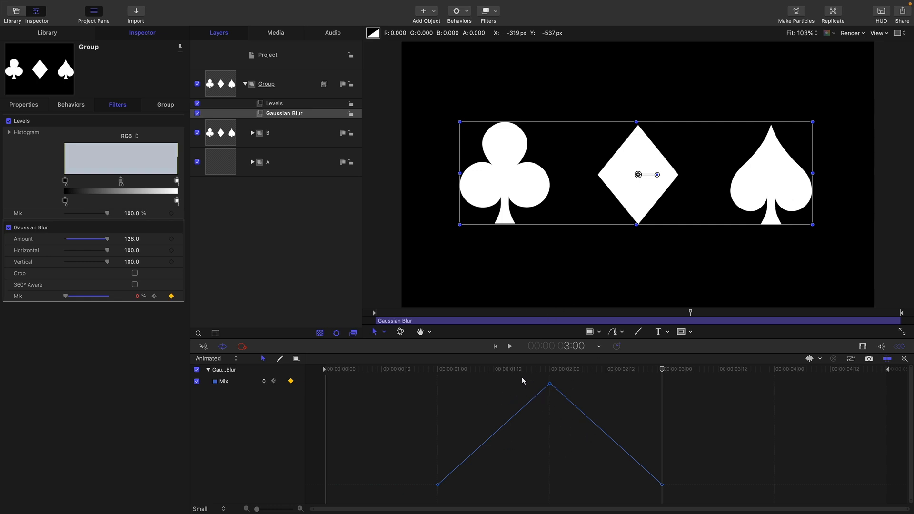
Apply Ease Both to the middle keyframe of the Gaussian Blur's Mix curve at 2:00.
left_click_drag(523, 381, 591, 412)
right_click(550, 385)
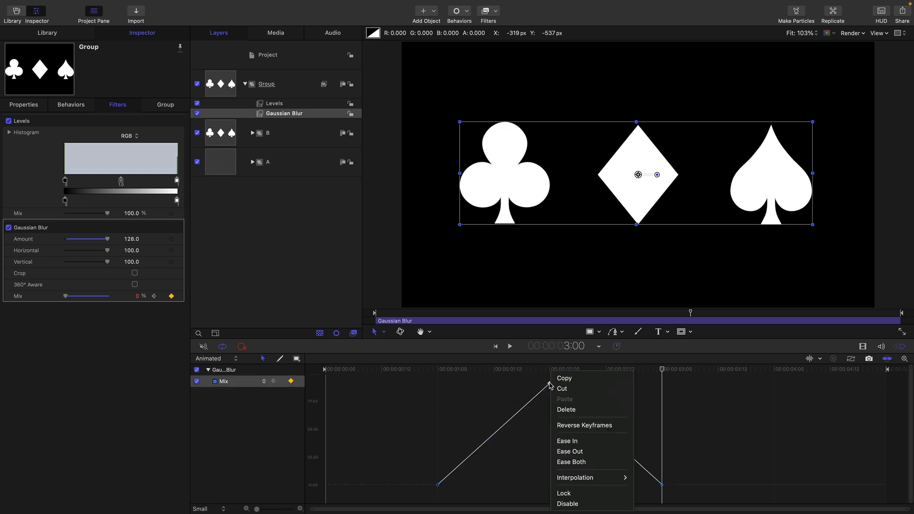
left_click(582, 463)
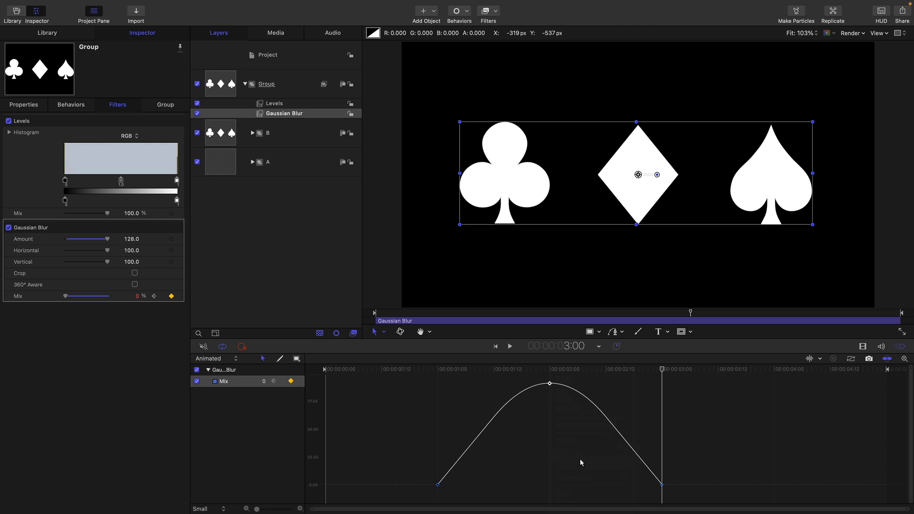
Expand the Levels filter's Opacity values, switch its histogram to Alpha, and narrow Black In to about 0.43 and White In to 0.52.
left_click(260, 105)
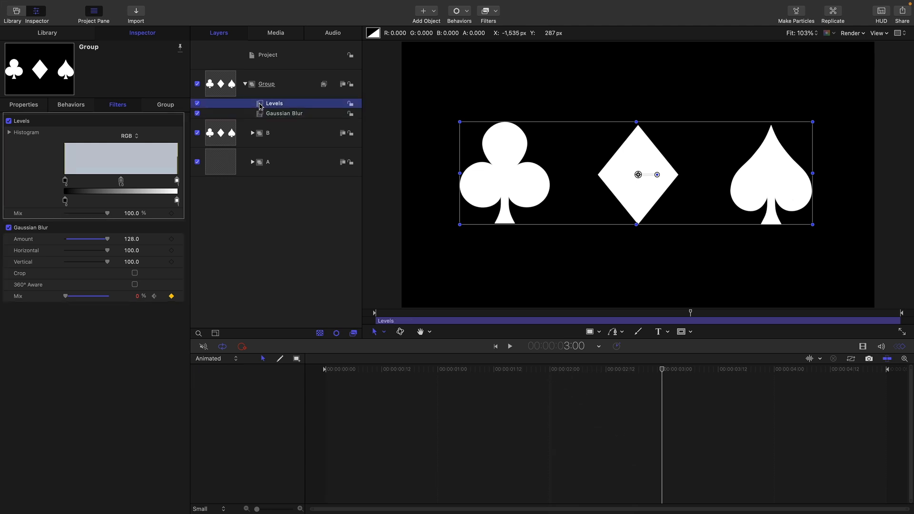
left_click(10, 133)
left_click(9, 260)
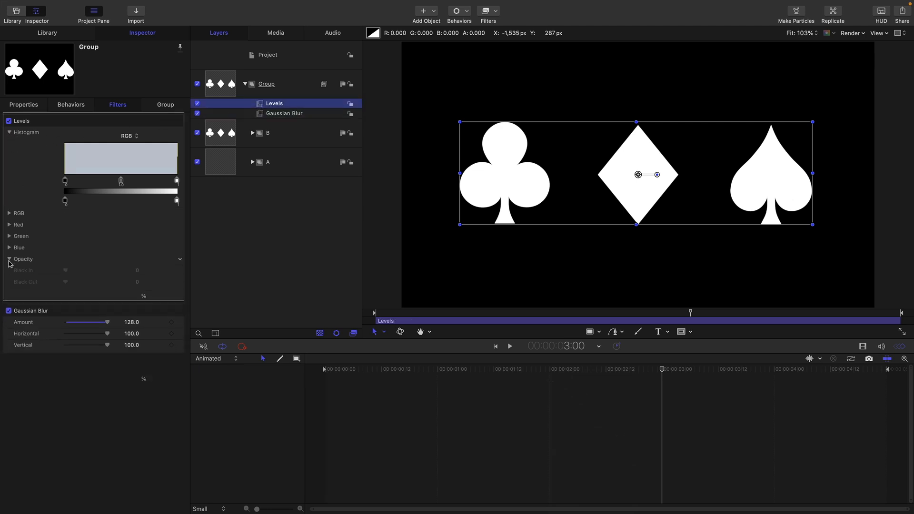
left_click(129, 136)
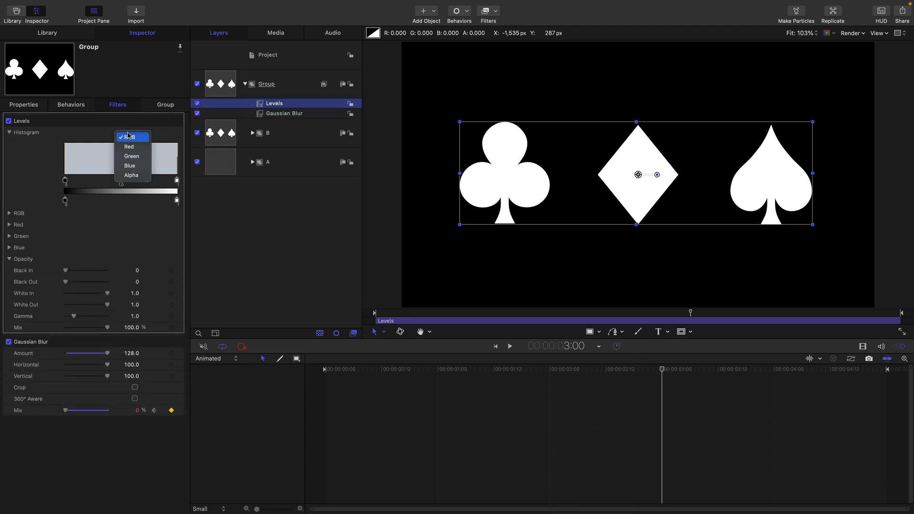
left_click(133, 175)
left_click_drag(65, 180, 113, 180)
left_click_drag(177, 182, 125, 185)
Set the Levels filter's Opacity Black In to 0.5 and White In to 0.51.
left_click(131, 270)
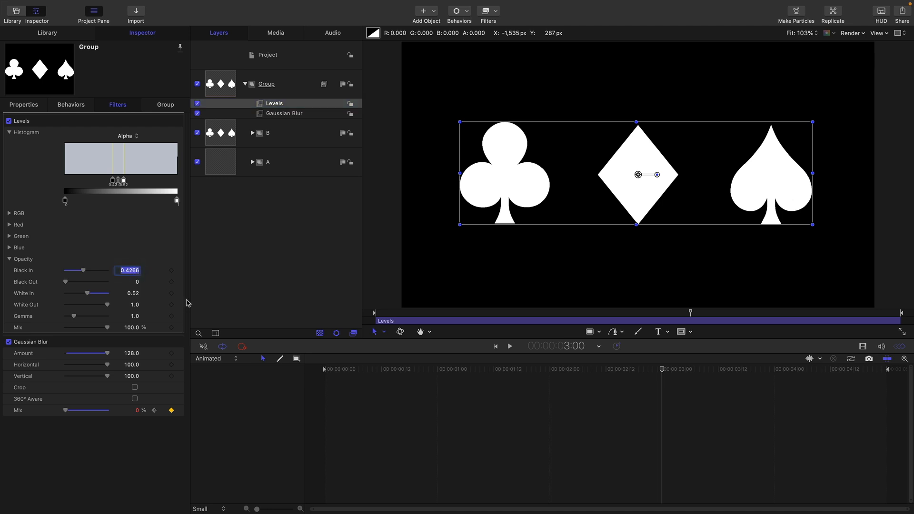
type(".5")
key("Return")
left_click(137, 294)
type(".")
key("Return")
Scrub through the transition and toggle the Levels filter off and on to compare the morph with and without it.
left_click_drag(496, 376, 560, 391)
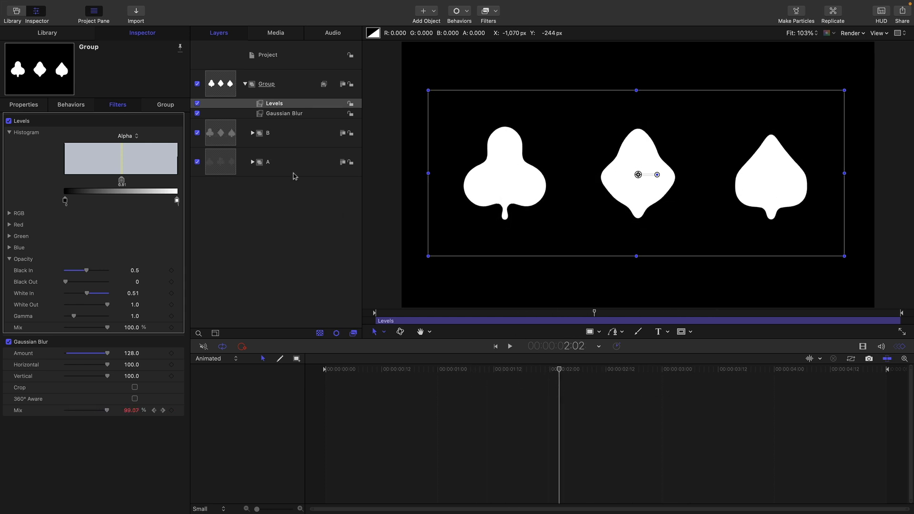
left_click(198, 104)
left_click(197, 103)
left_click_drag(562, 371, 655, 389)
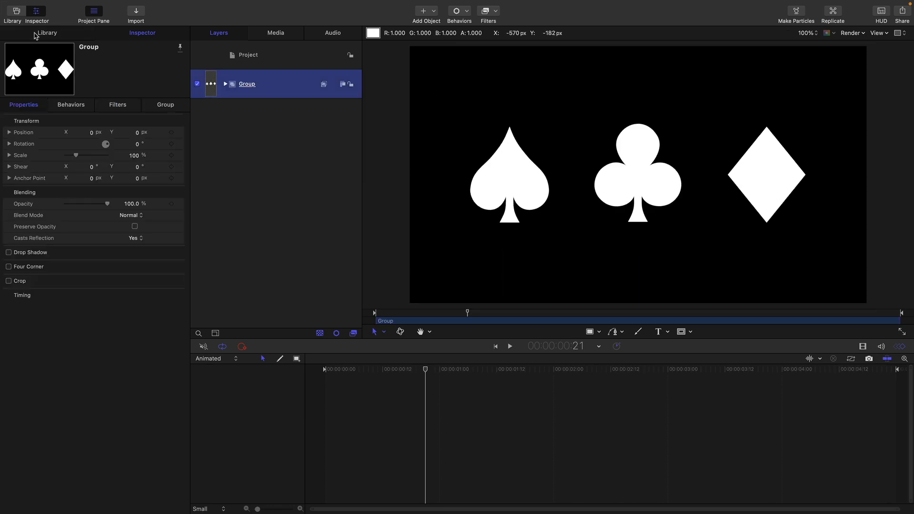
Add a Color Solid generator in its own group beneath the suit group as a background.
left_click(47, 32)
left_click(24, 132)
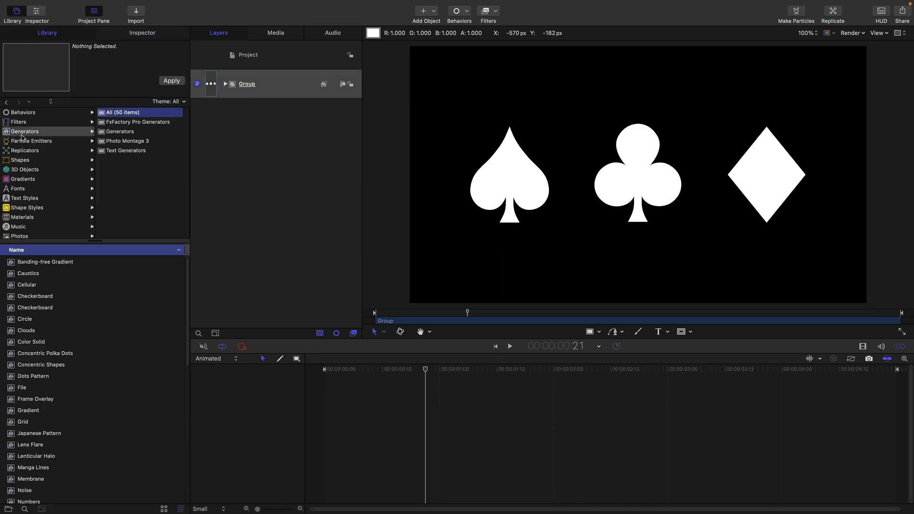
left_click_drag(21, 342, 228, 98)
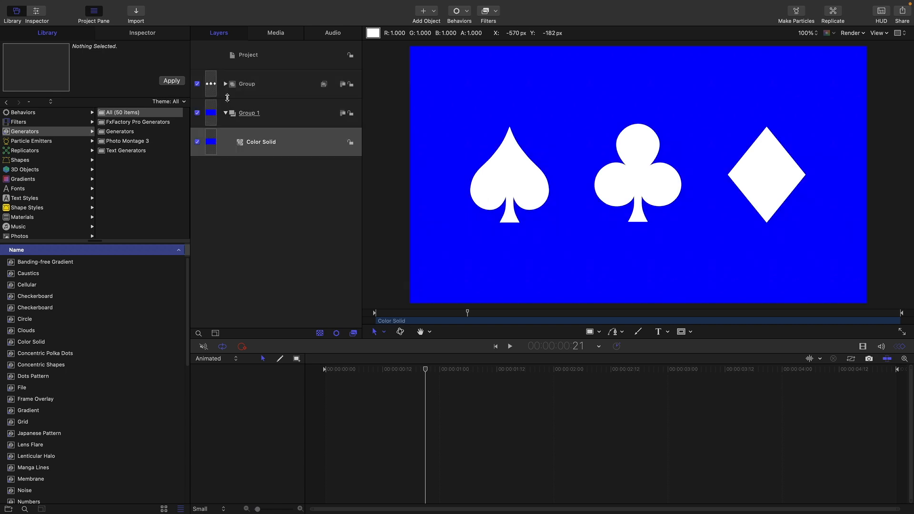
Set the Color Solid to a light periwinkle blue with hue 240°, saturation 34% and brightness 100%.
left_click(151, 32)
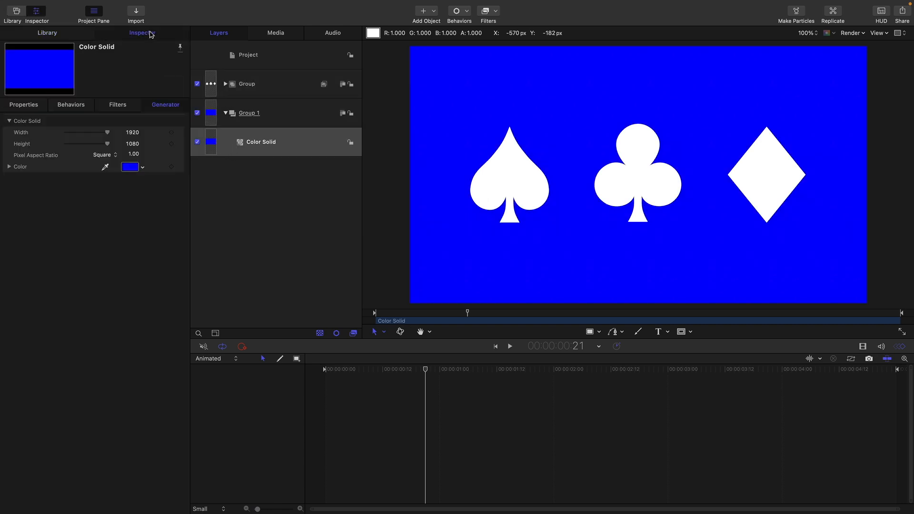
left_click(129, 167)
left_click_drag(453, 332, 432, 331)
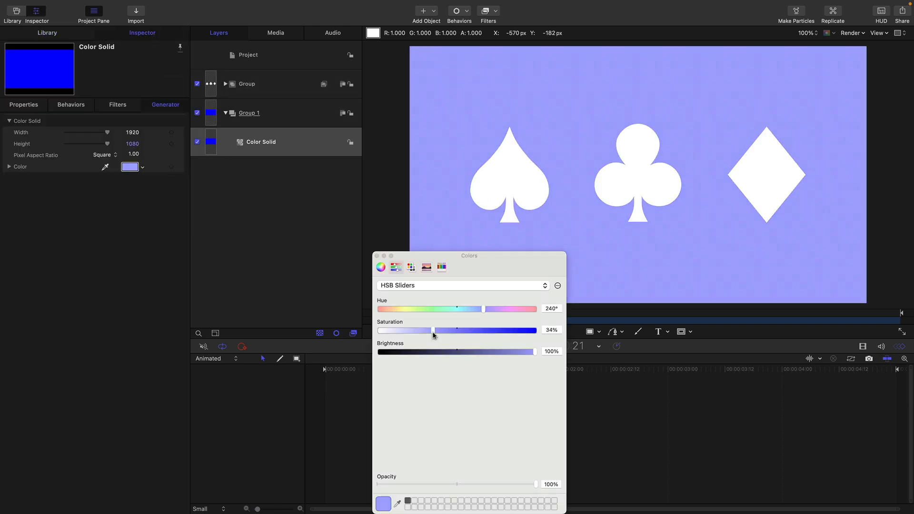
left_click(376, 257)
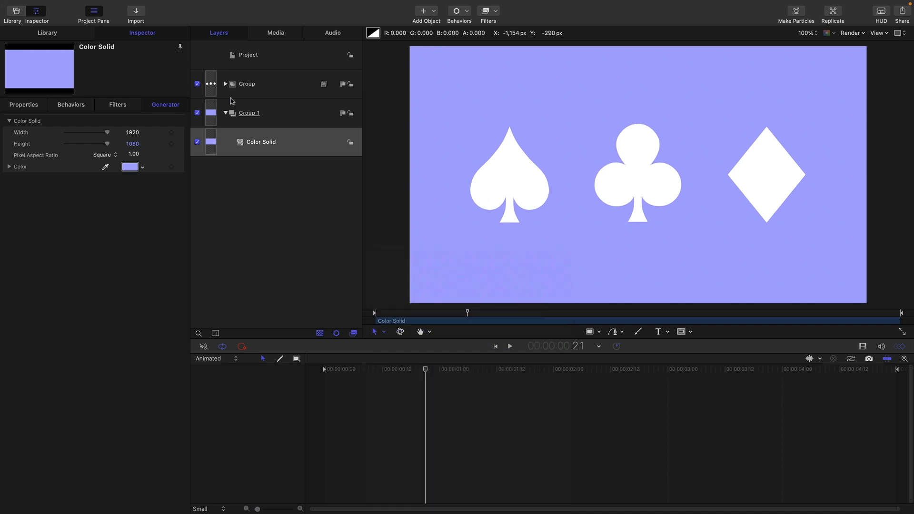
Expand groups A and B and set the fill color of both diamond shapes to red.
left_click(226, 84)
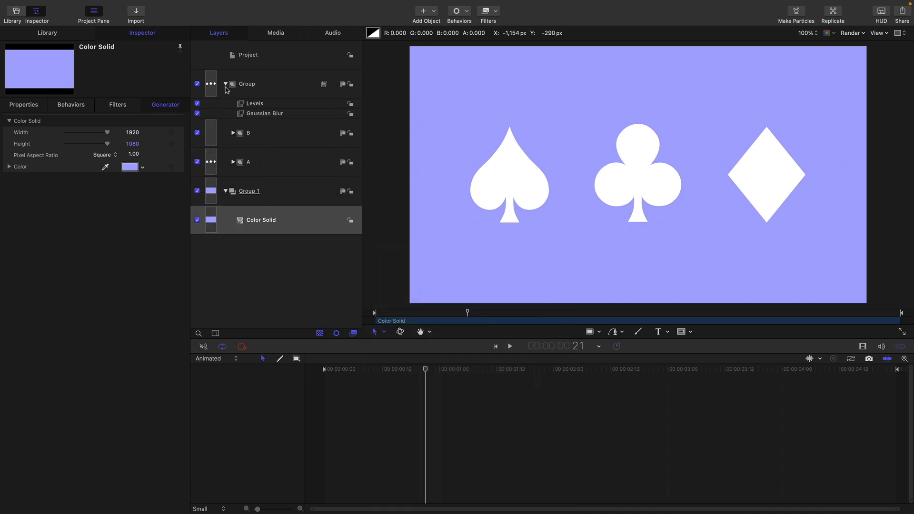
left_click(233, 133)
key("super+9")
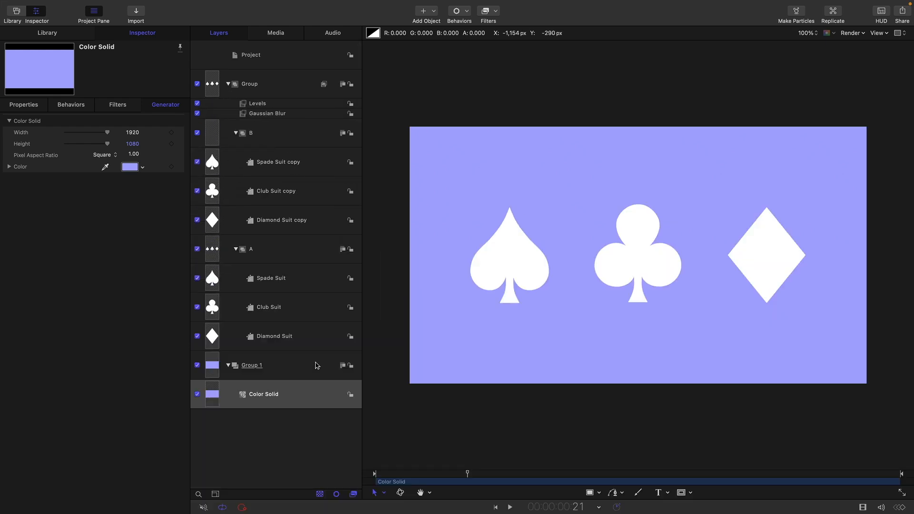
left_click(230, 336)
left_click(214, 221, "super")
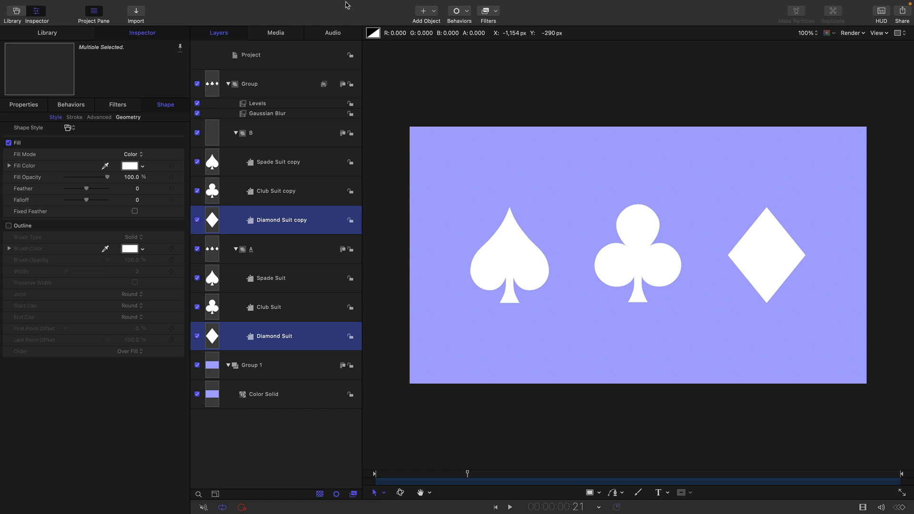
left_click(132, 166)
left_click_drag(483, 309, 380, 309)
left_click_drag(380, 331, 510, 332)
left_click(377, 256)
Set the fill color of the spade and club shapes in both groups to black and collapse the parent group.
left_click(208, 307)
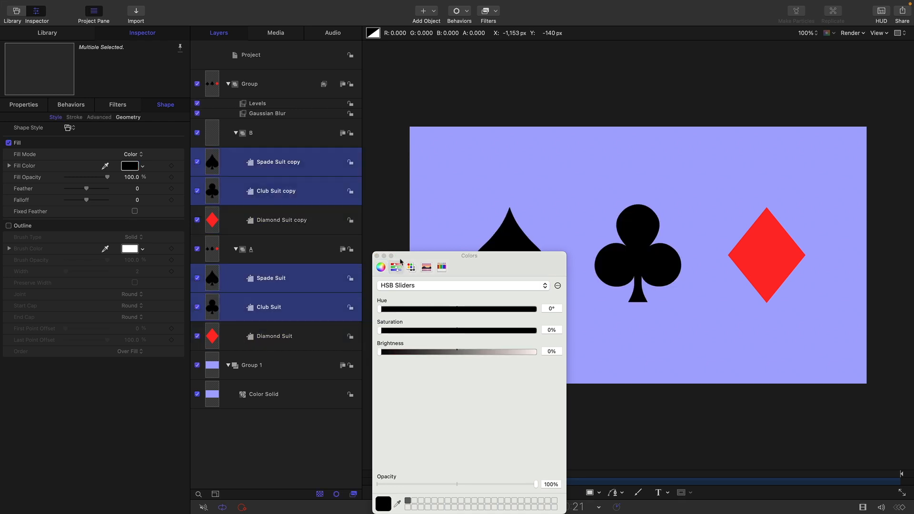
left_click(378, 257)
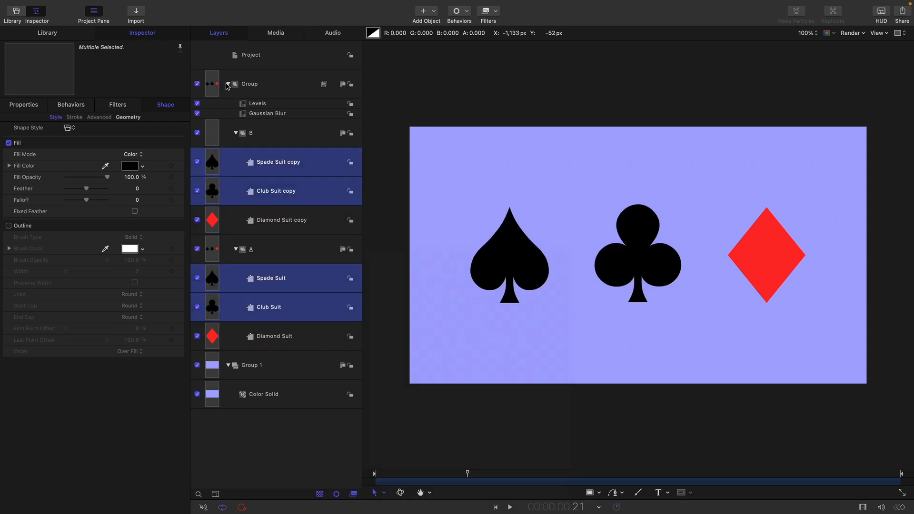
left_click(226, 86)
Enable a drop shadow on the parent group with a distance of 18 and an angle of 292°.
left_click(235, 85)
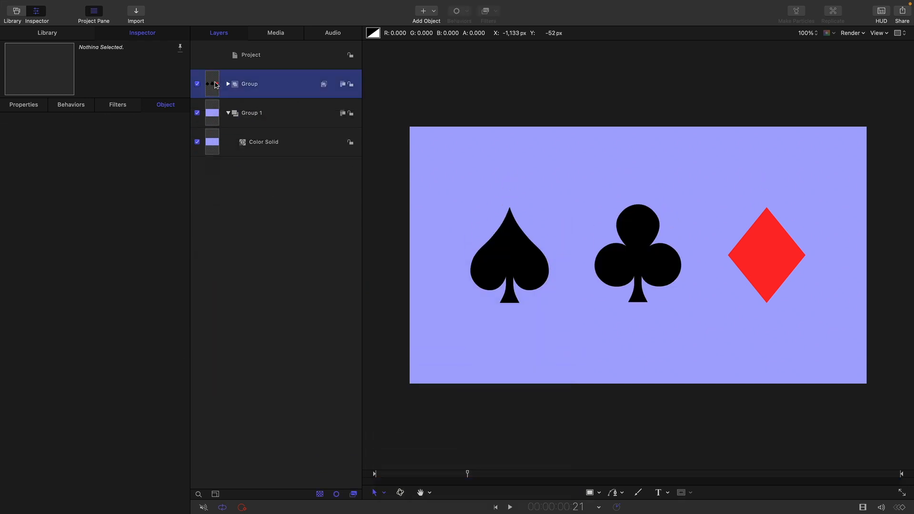
left_click(27, 105)
left_click(8, 252)
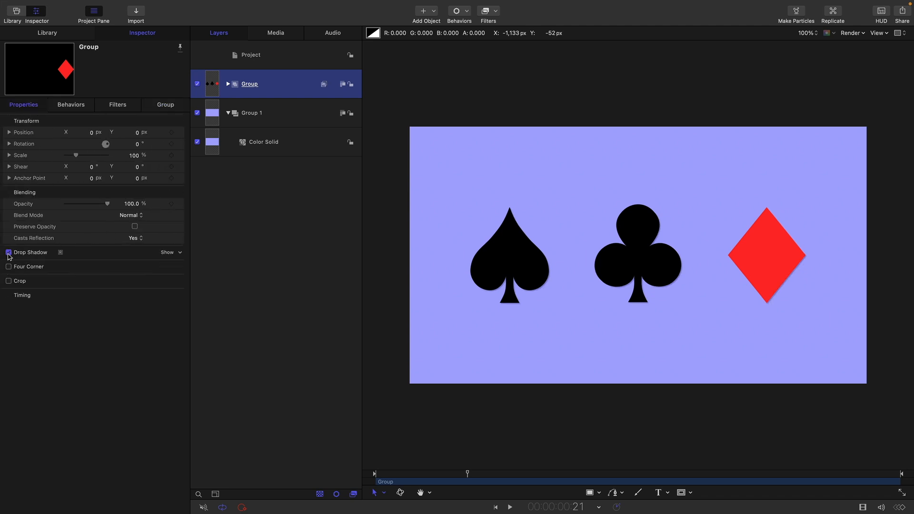
left_click(165, 252)
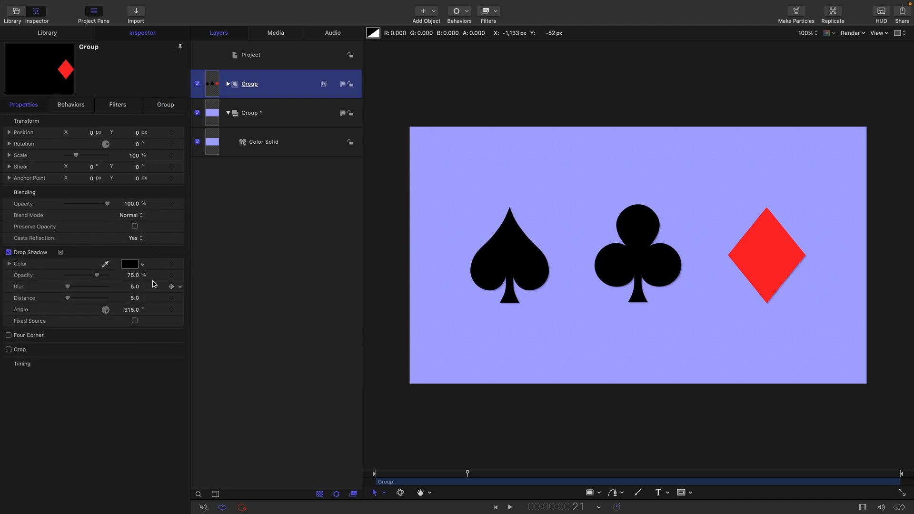
mouse_move(134, 299)
left_mouse_down()
mouse_move(164, 299)
mouse_move(147, 299)
left_mouse_up()
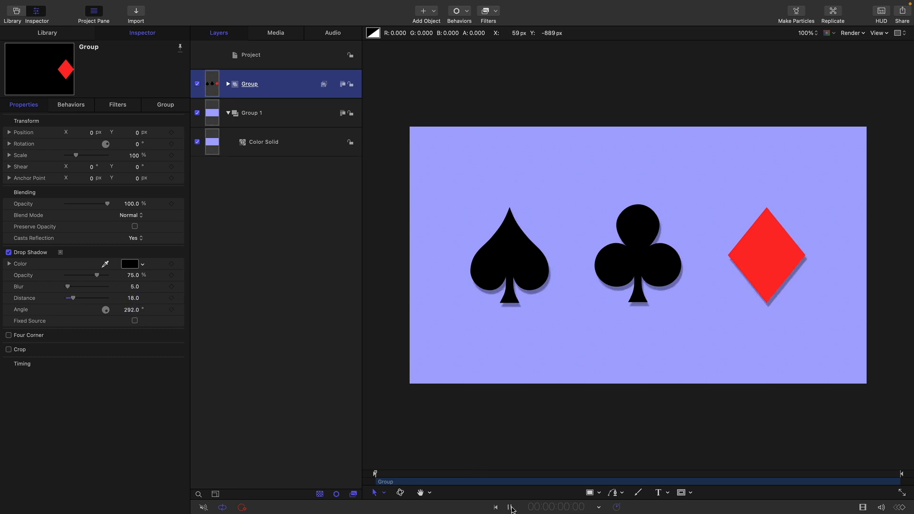
Play the colored morph transition and expand the parent group to review its layers.
left_click(511, 508)
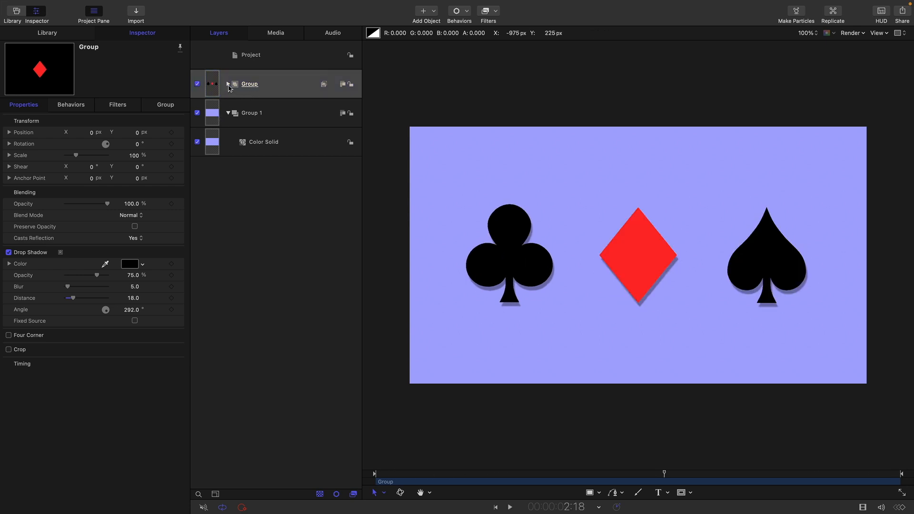
left_click(228, 84)
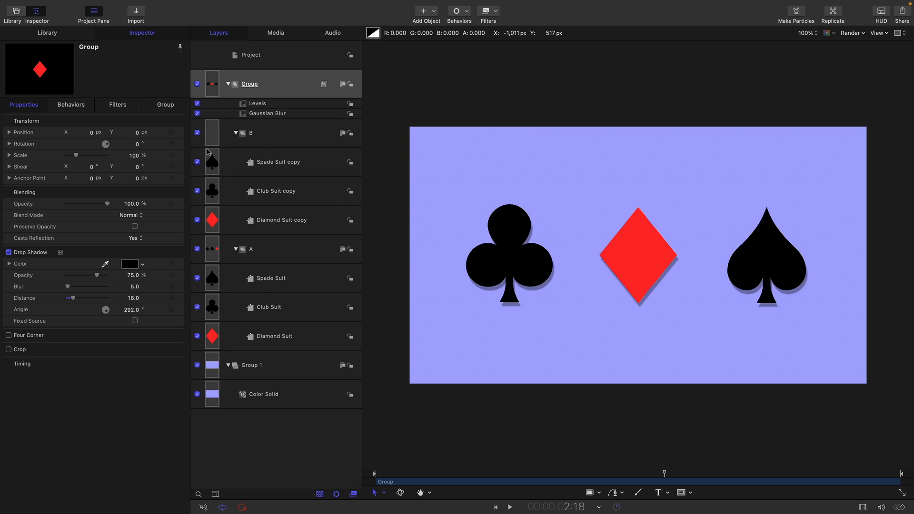
Add the text MAGIC to group A, above its suit shapes, and return the playhead to the first frame.
left_click(212, 135)
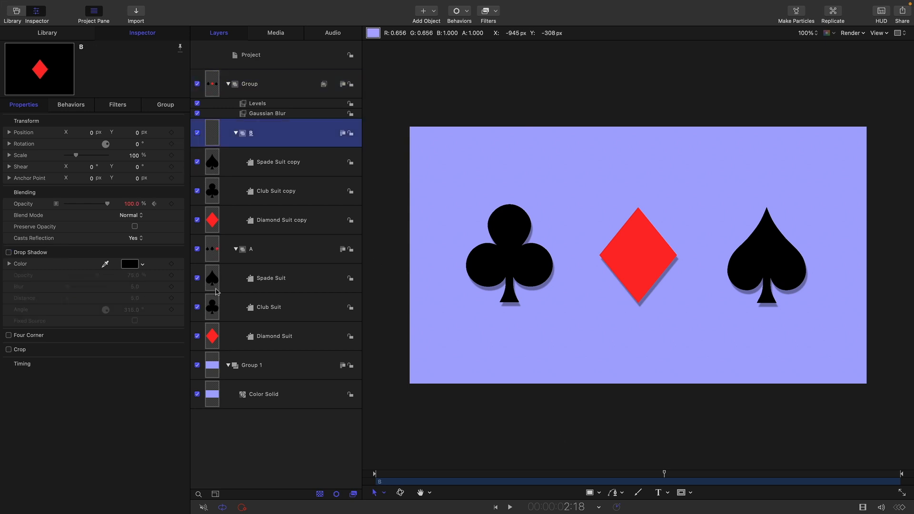
left_click(210, 251)
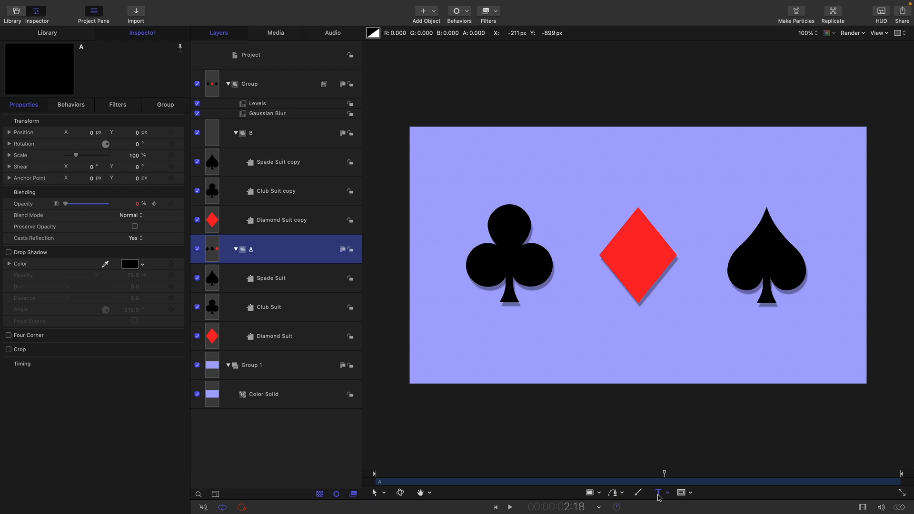
left_click(527, 159)
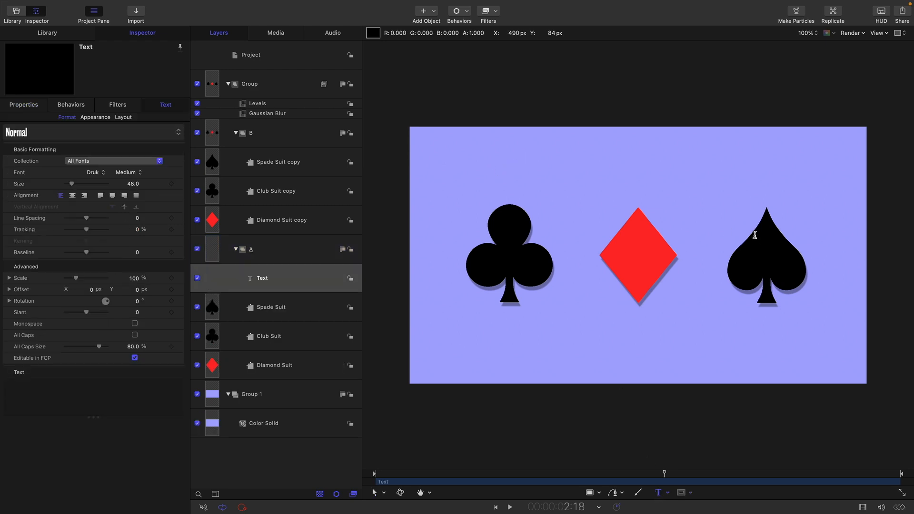
type("MAGIC")
left_click_drag(450, 473, 321, 474)
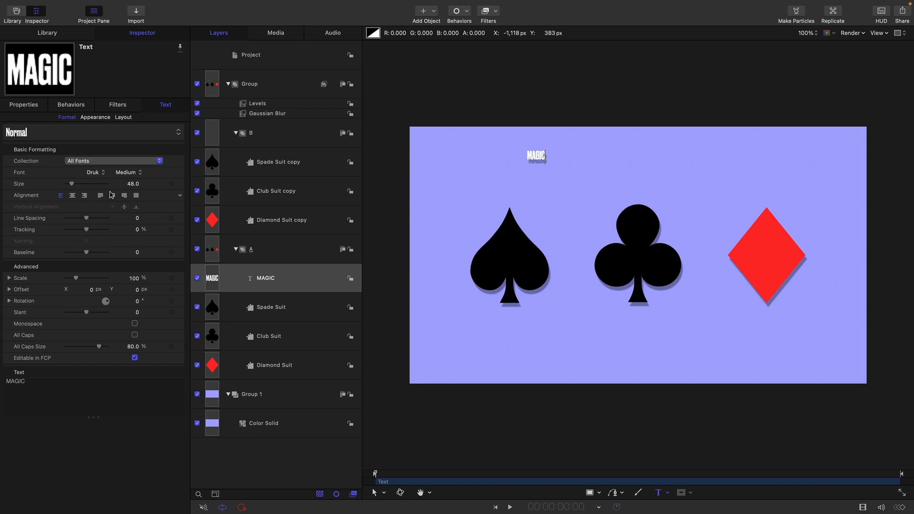
Center-align the MAGIC text, set its size to 261 and change its font to Druk Wide.
left_click(71, 196)
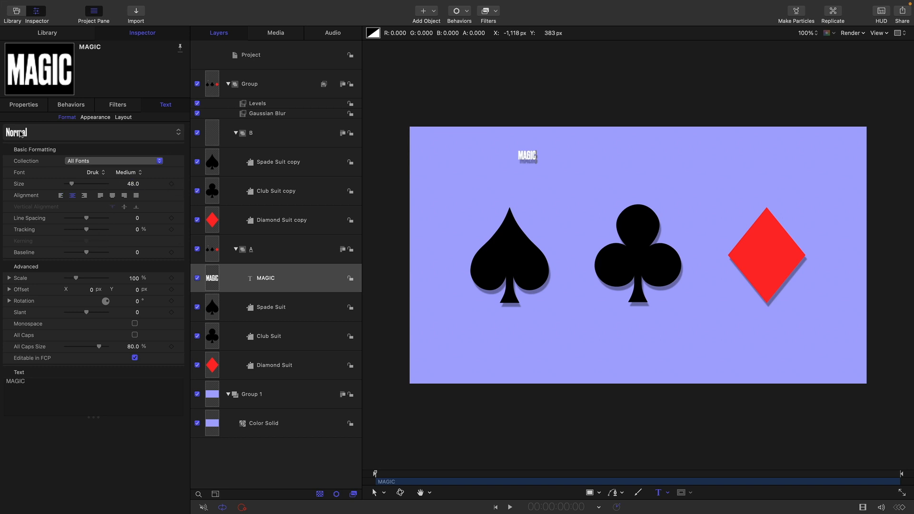
mouse_move(132, 185)
left_mouse_down()
mouse_move(157, 186)
mouse_move(148, 185)
left_mouse_up()
left_click(93, 173)
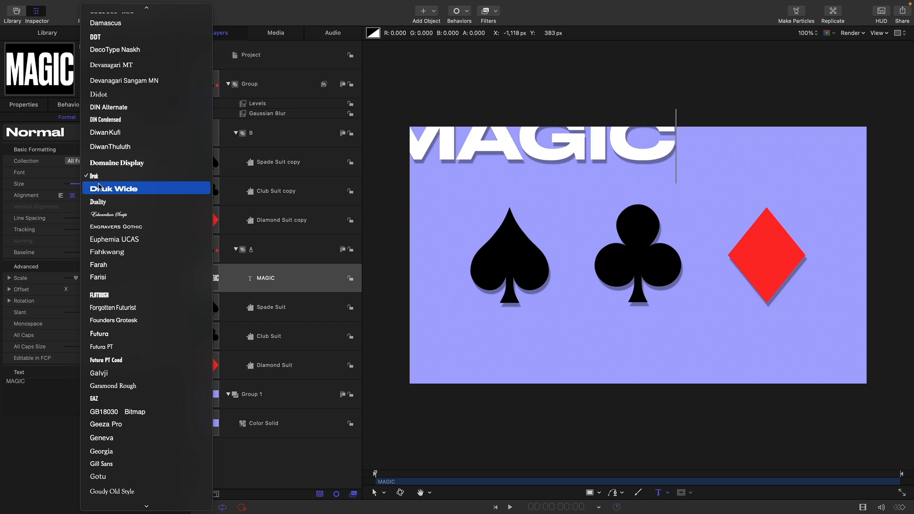
left_click(100, 188)
Reset the MAGIC text's transform and set its Y position to 276 px, above the suit shapes.
left_click(24, 106)
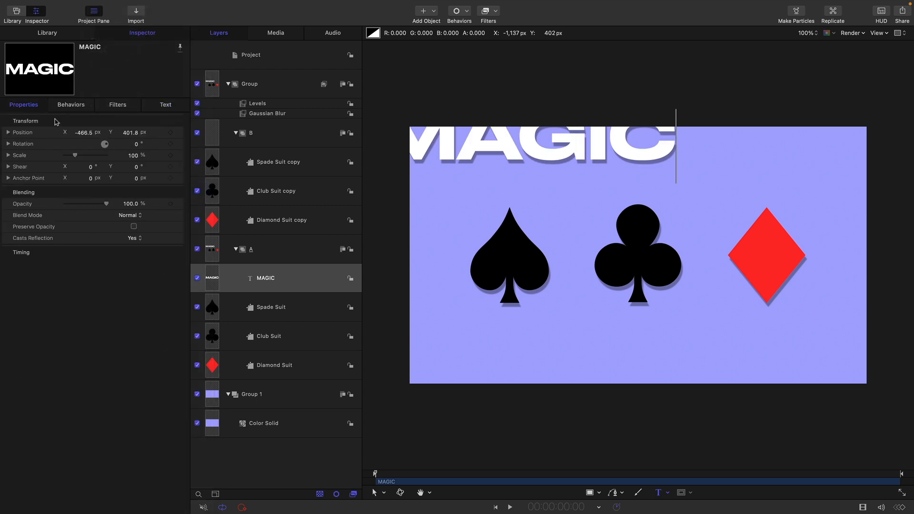
right_click(95, 123)
left_click(97, 127)
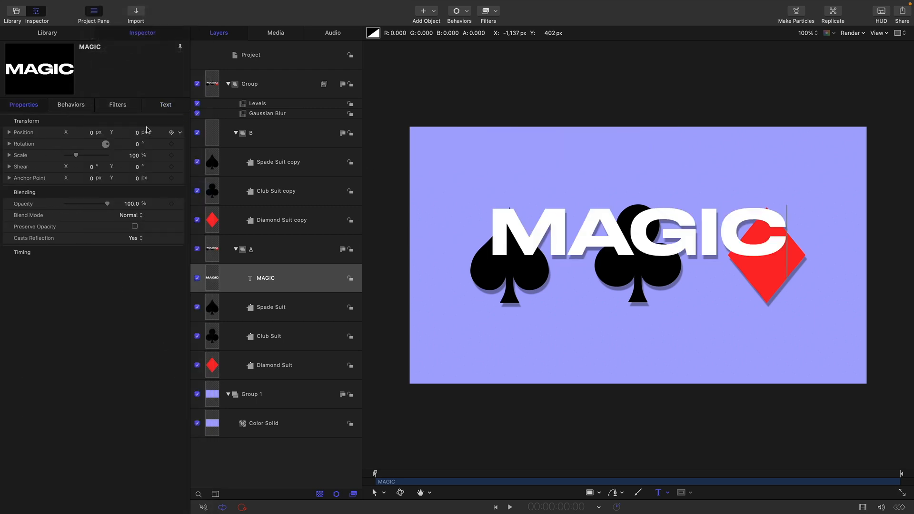
left_click_drag(138, 134, 138, 130)
left_click(280, 475)
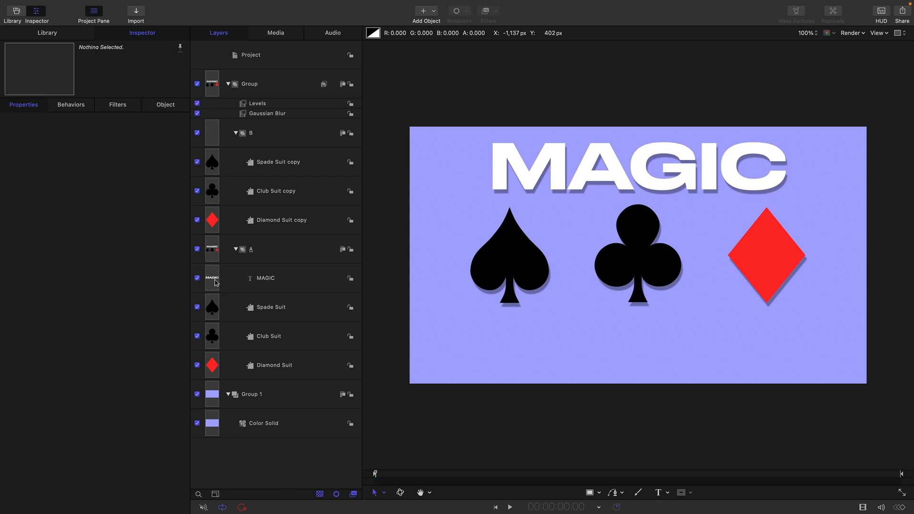
Duplicate the MAGIC text layer and move the copy into group B.
left_click(215, 282)
right_click(215, 282)
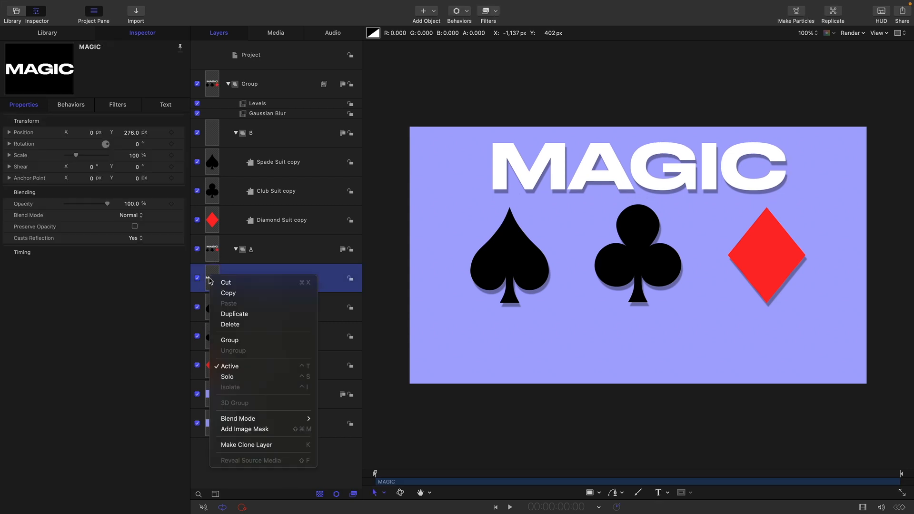
left_click(231, 313)
left_click_drag(218, 284, 242, 153)
Change the text copy in group B to MORPH and play the transition from the start.
left_click(818, 474)
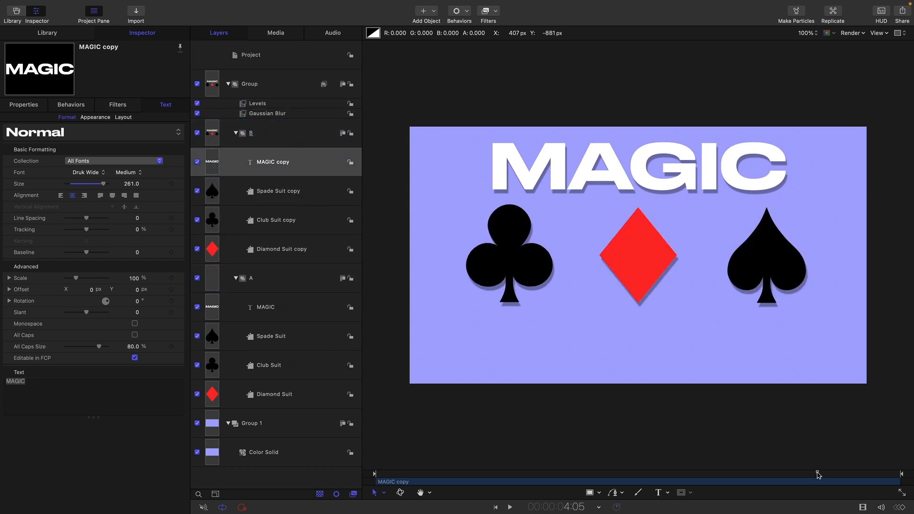
left_click_drag(819, 478, 835, 476)
left_click(51, 390)
left_click_drag(9, 381, 75, 390)
type("o")
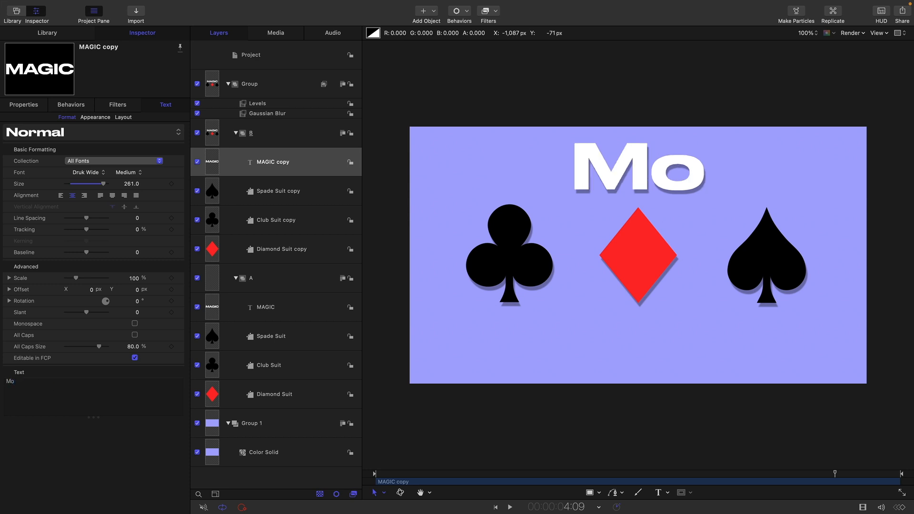
key("BackSpace")
type("ORPH")
left_click(374, 474)
key("space")
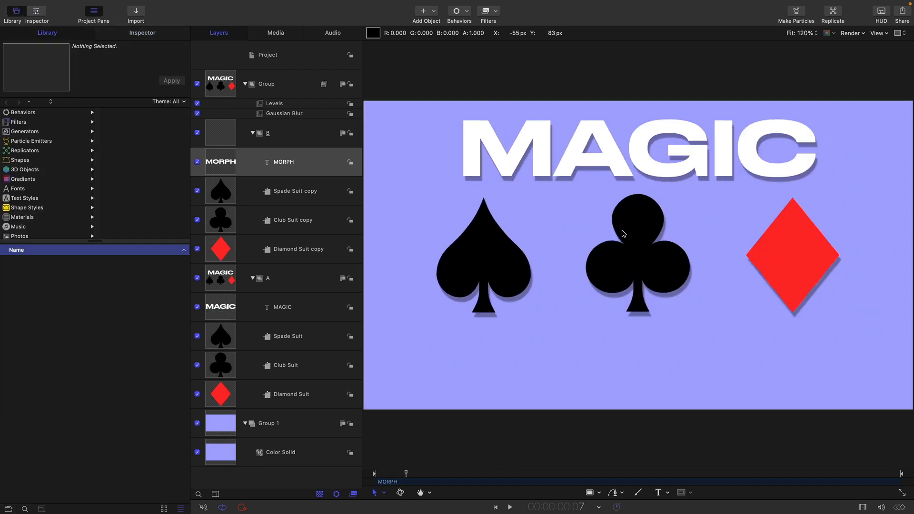
Delete the spade, club and diamond shapes from groups A and B, leaving only the text layers.
left_click(224, 191)
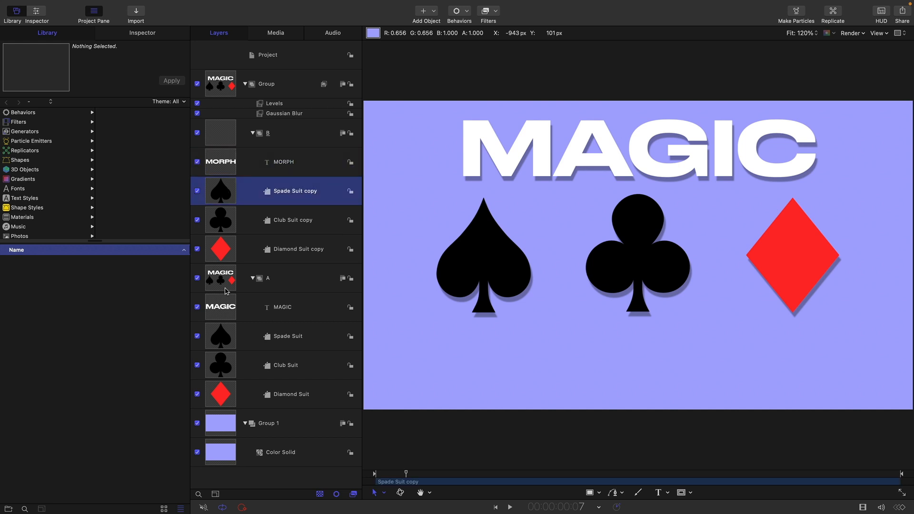
left_click(221, 257, "shift")
left_click(217, 342, "super")
left_click(213, 367, "super")
left_click(219, 391, "super")
key("Delete")
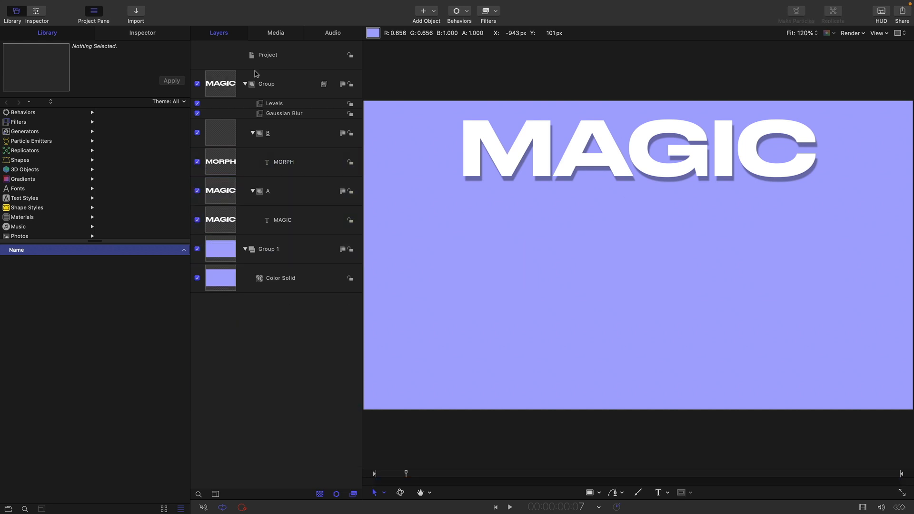
Move the MORPH and MAGIC text layers together to a Y position of -85.2 px.
left_click(230, 162)
left_click(224, 213, "super")
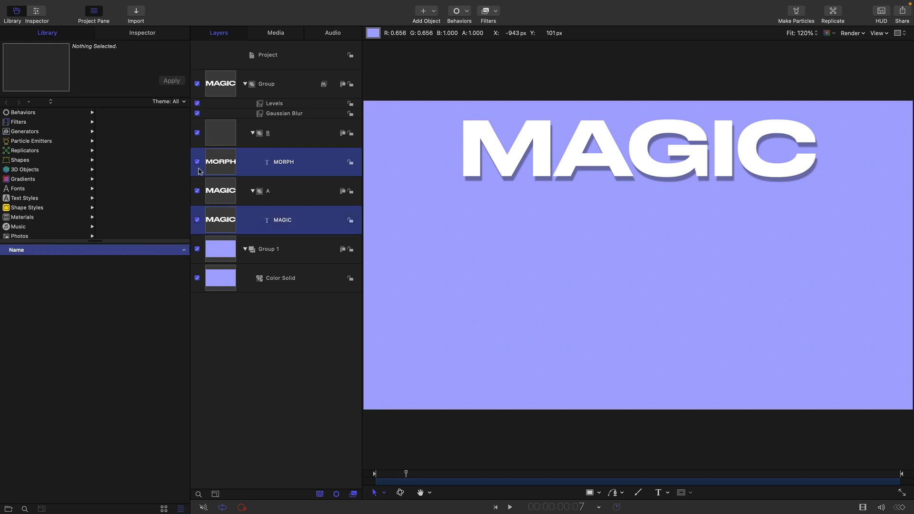
left_click(148, 38)
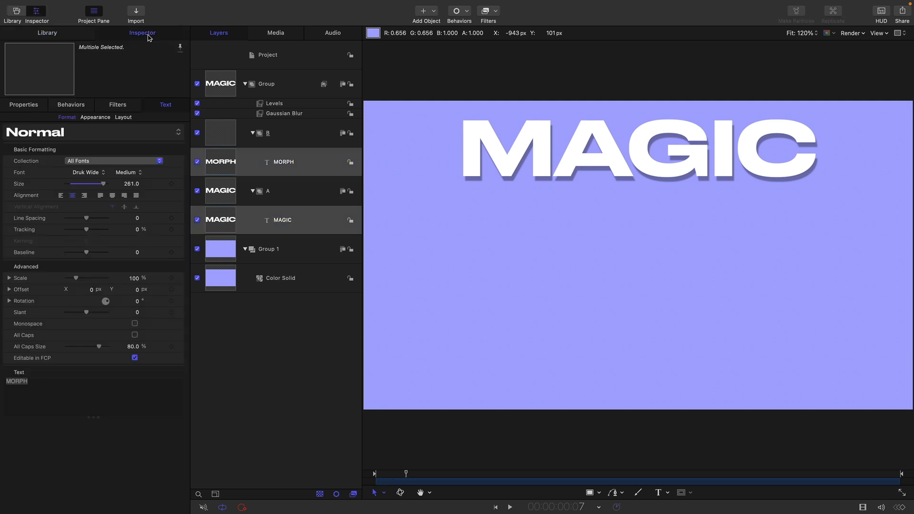
left_click(25, 107)
left_click_drag(133, 133, 96, 133)
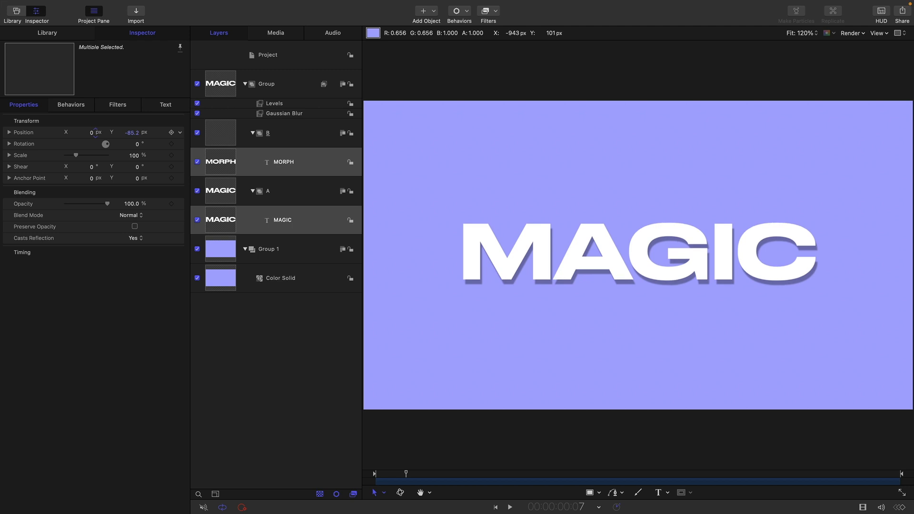
Add a Gradient generator above the Color Solid in the background group.
left_click(280, 278)
left_click(165, 106)
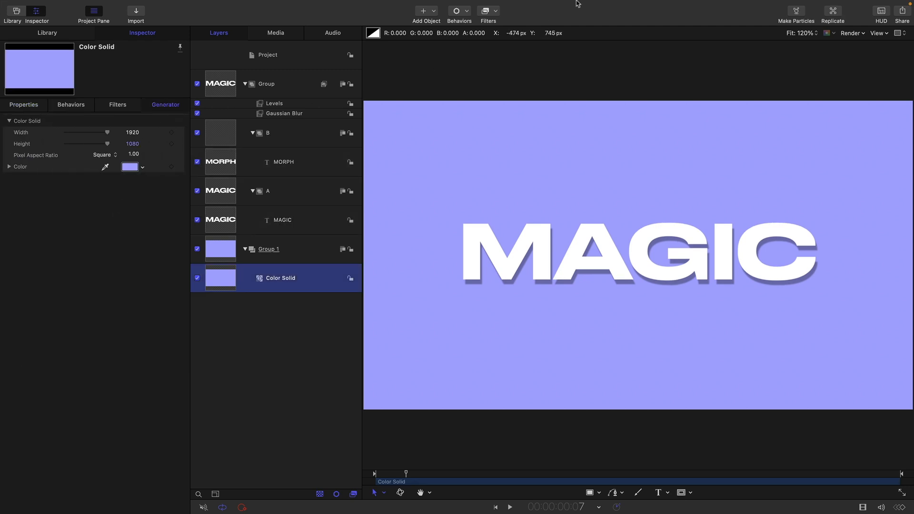
mouse_move(431, 1)
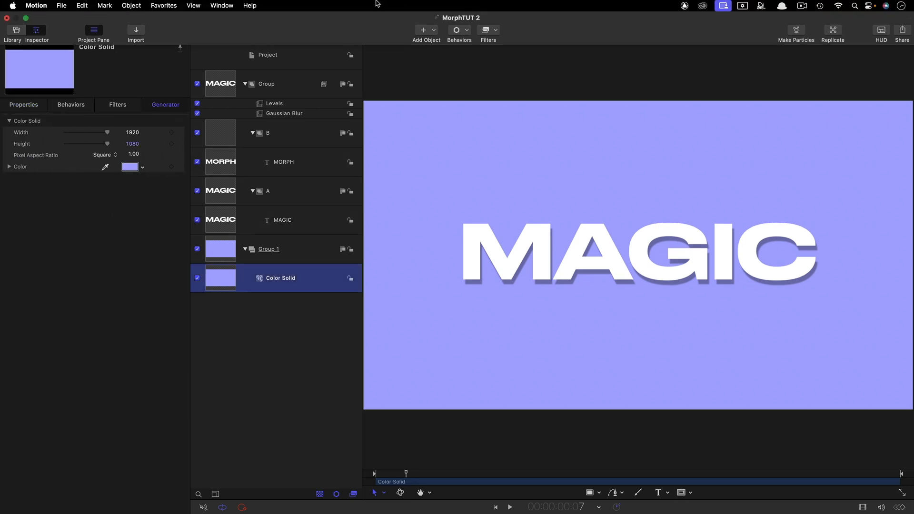
left_click(422, 33)
mouse_move(476, 134)
mouse_move(602, 148)
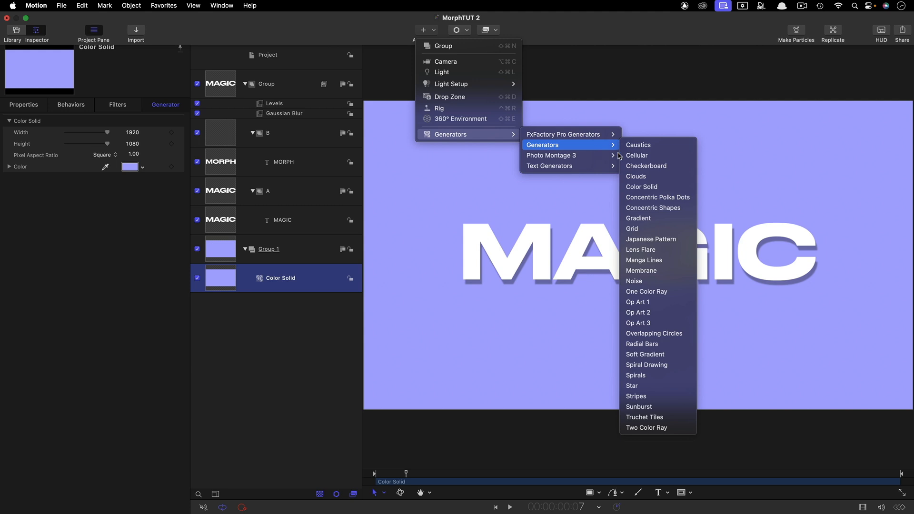
left_click(658, 220)
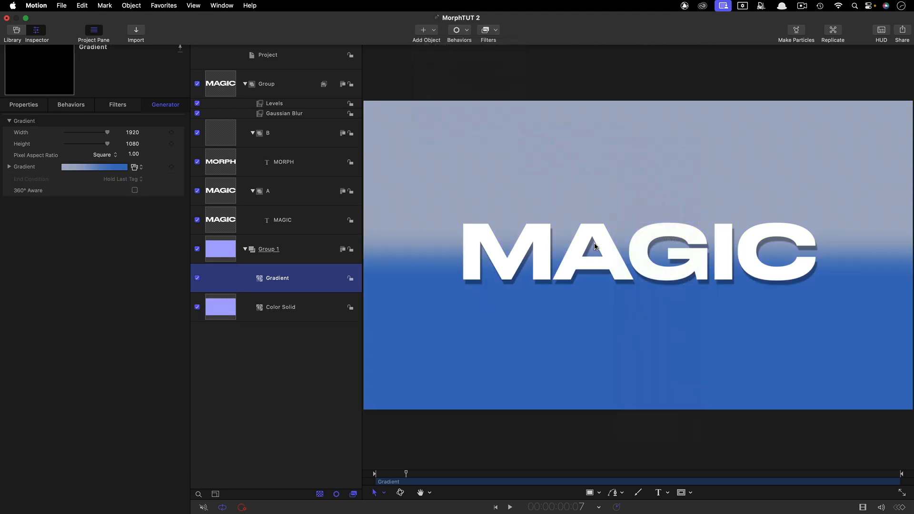
Apply the Black&White gradient preset and set the gradient's start Y to 976 px and end Y to -614.2 px.
left_click(9, 167)
left_click(135, 167)
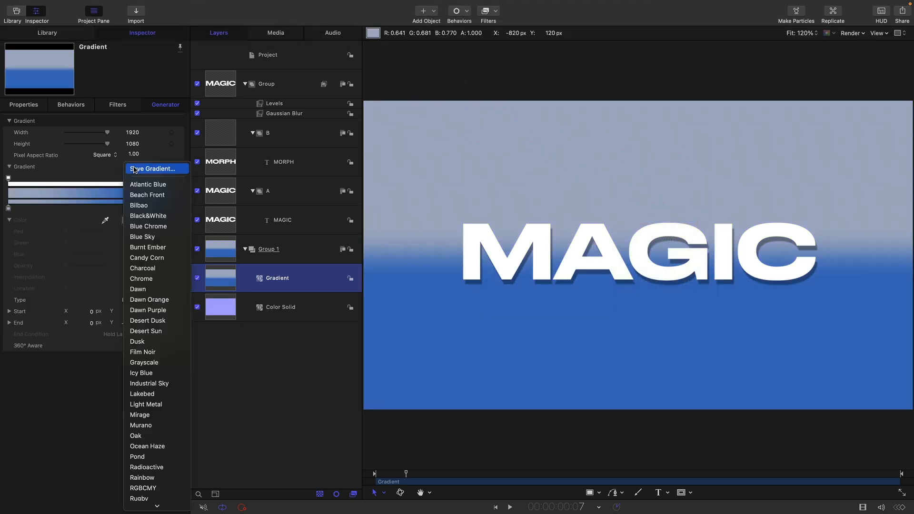
left_click(150, 216)
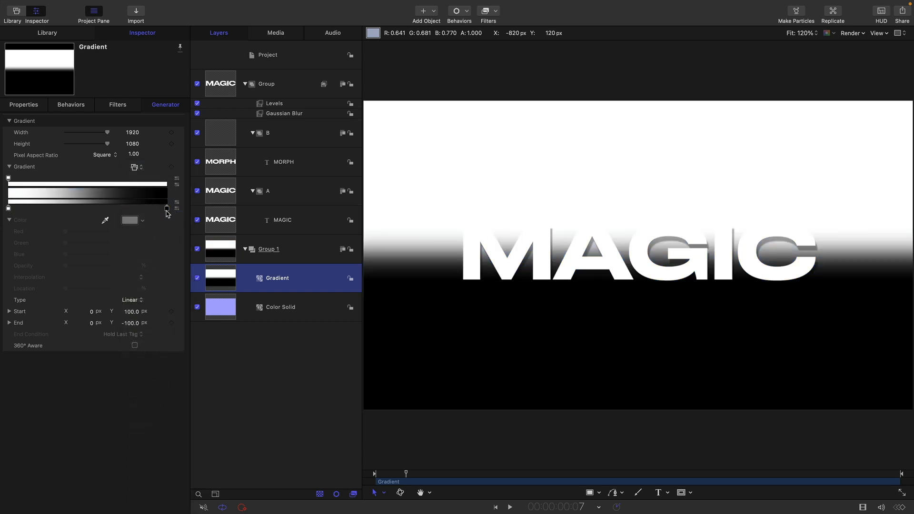
left_click_drag(131, 312, 130, 324)
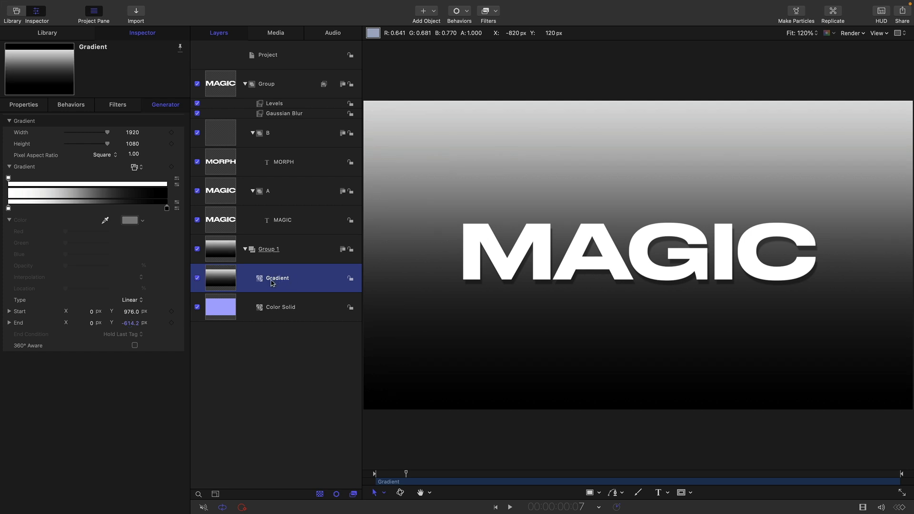
Add a Bulge distortion filter to the gradient with an amount of 1000 and a scale of -0.5.
left_click(495, 11)
mouse_move(499, 72)
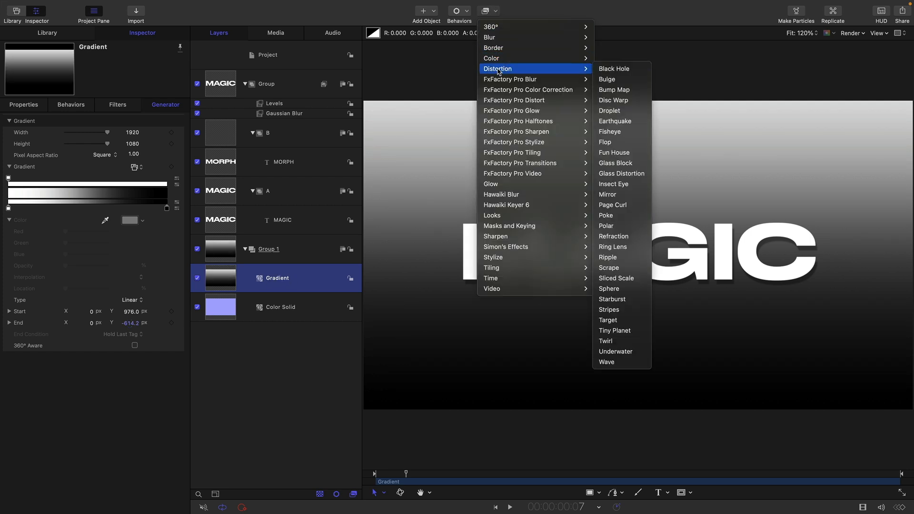
left_click(638, 80)
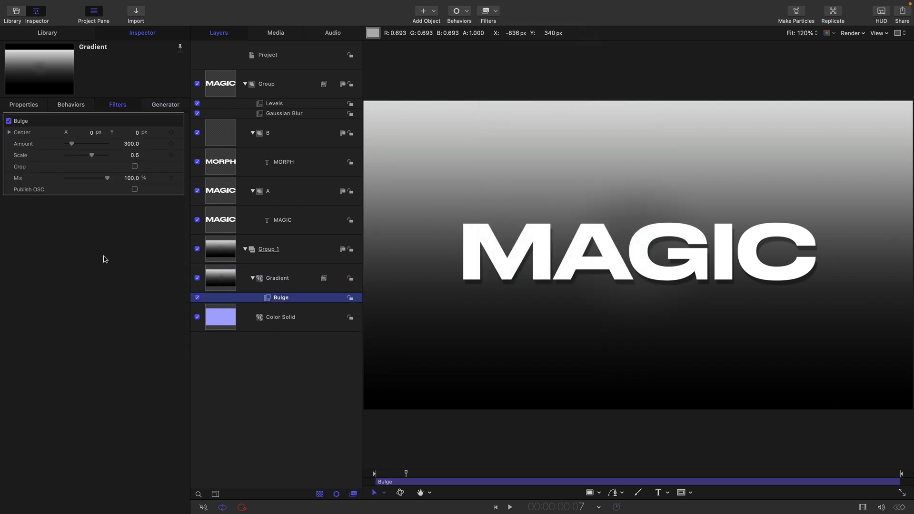
left_click(131, 144)
type("1")
key("Tab")
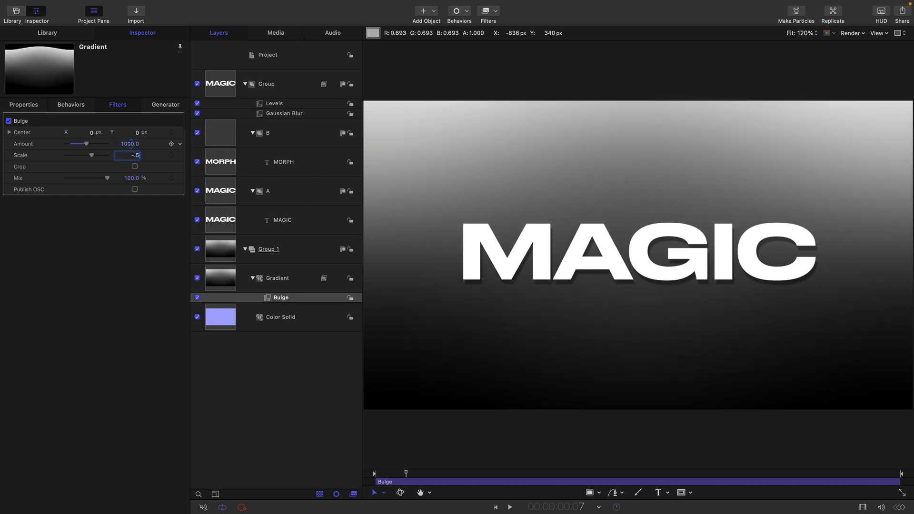
type("-.5")
key("Return")
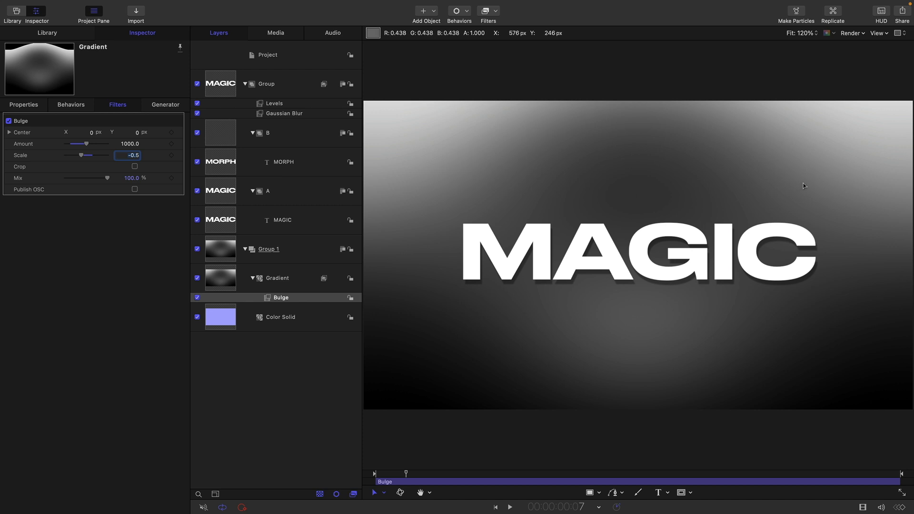
Move the gradient's black color tag to location 84.24% and collapse the parent and background groups.
left_click(163, 107)
left_click_drag(167, 208, 142, 216)
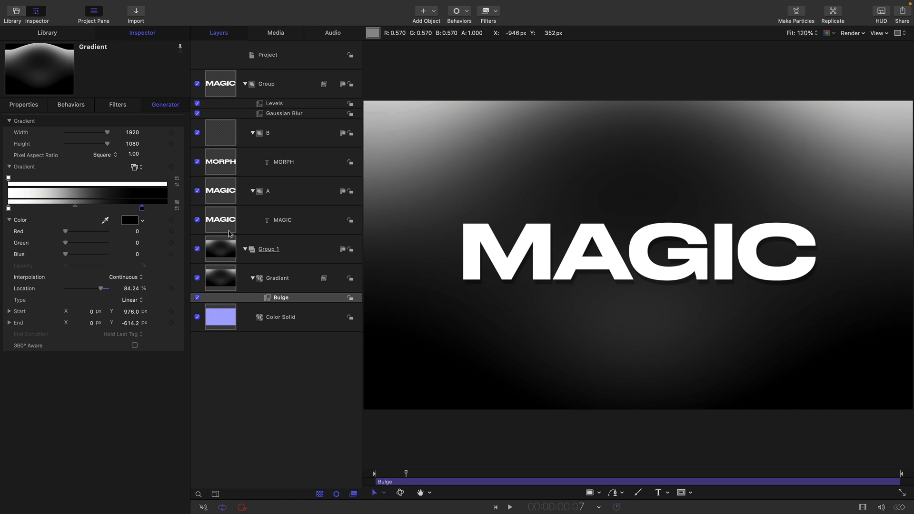
left_click(247, 91)
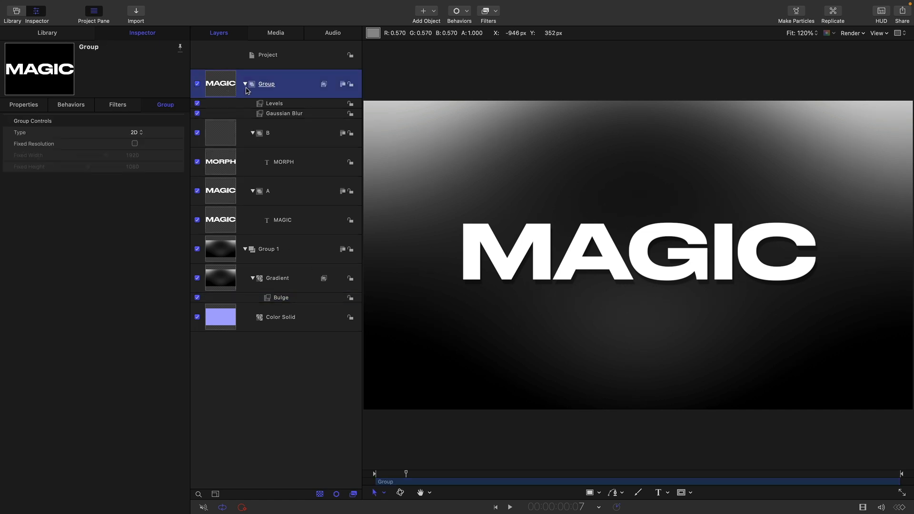
left_click(246, 85)
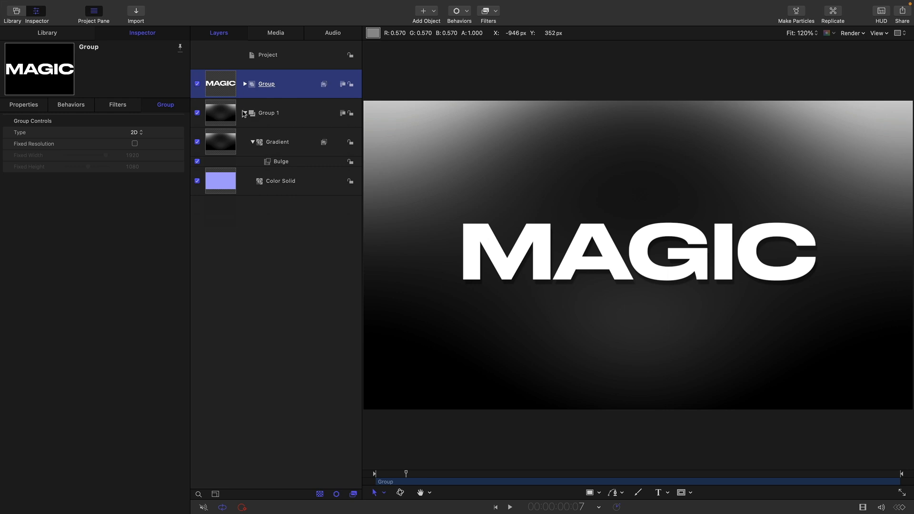
left_click(243, 114)
left_click(245, 113)
Add a Stylize Indent filter to the parent text group and set its softness to 1.0.
left_click(267, 84)
left_click(491, 11)
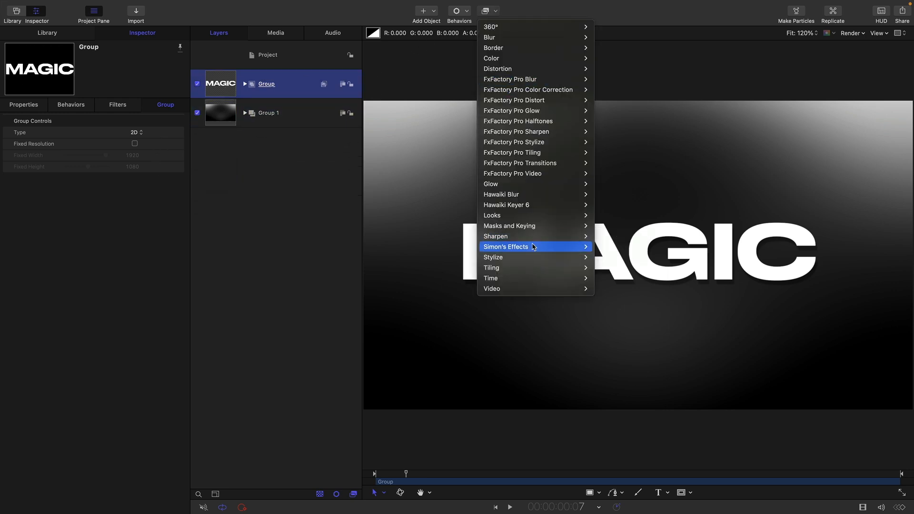
mouse_move(530, 258)
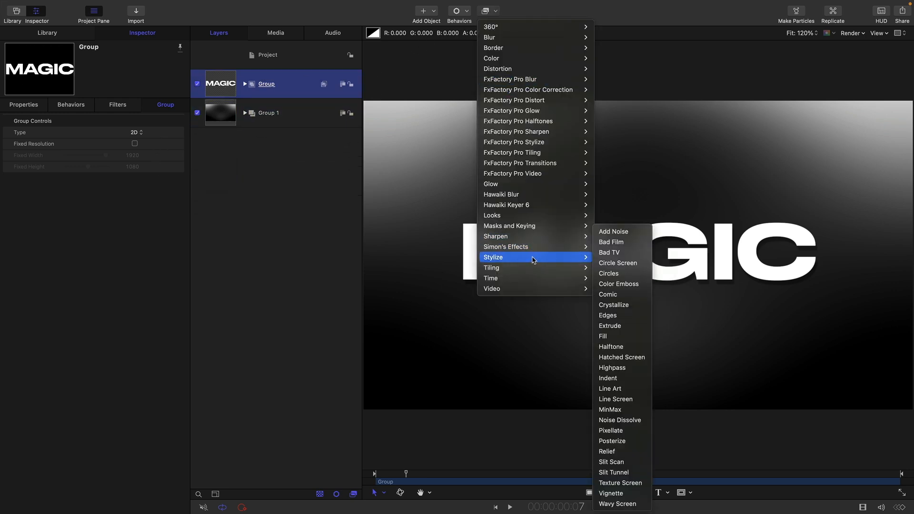
left_click(631, 380)
left_click_drag(78, 133, 283, 152)
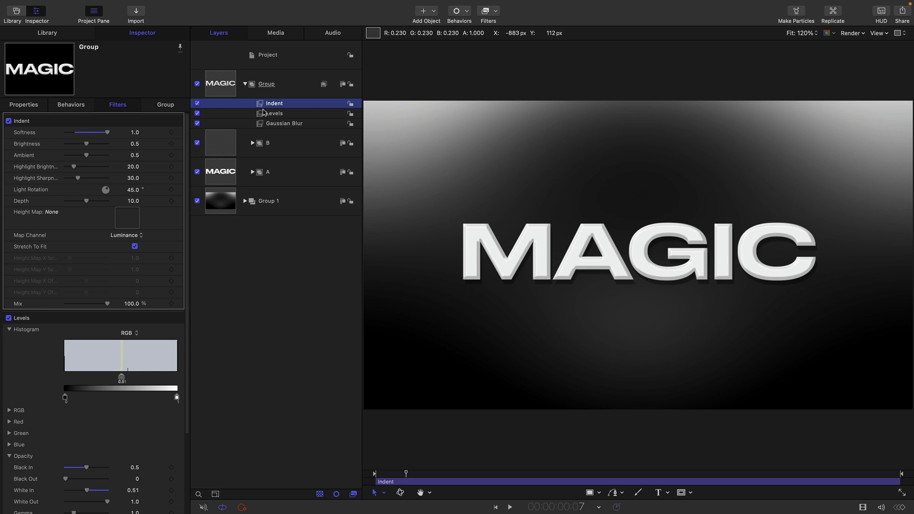
Duplicate the parent text group's Indent filter three times.
key("super+d")
key("super+d")
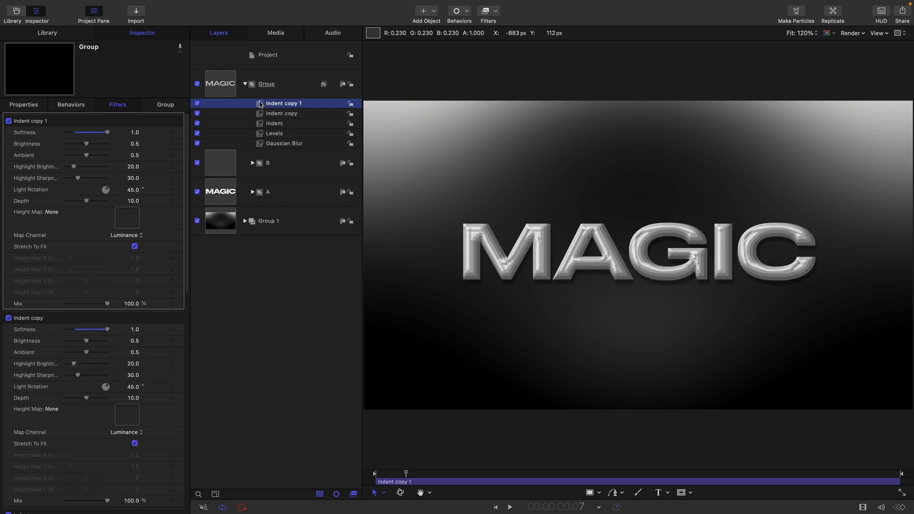
key("super+d")
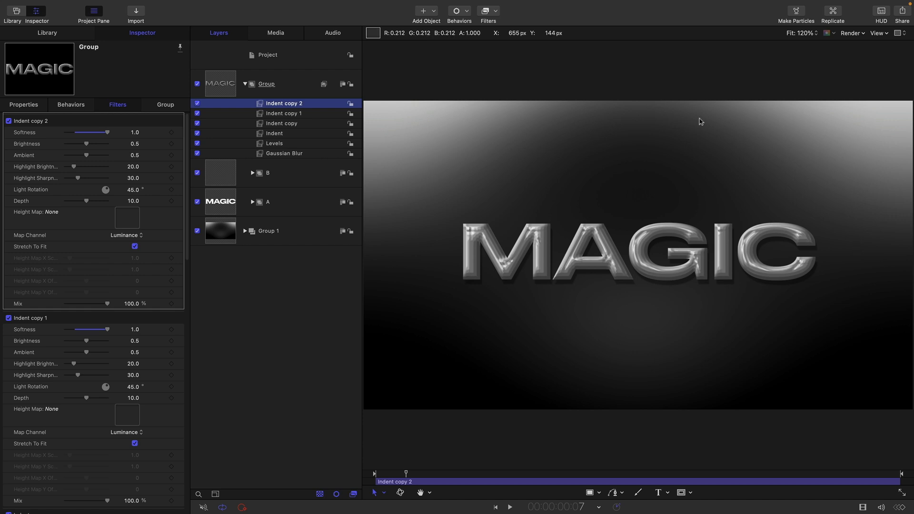
Add a Gaussian Blur filter above the stacked Indent filters and set its amount to 32.
left_click(495, 32)
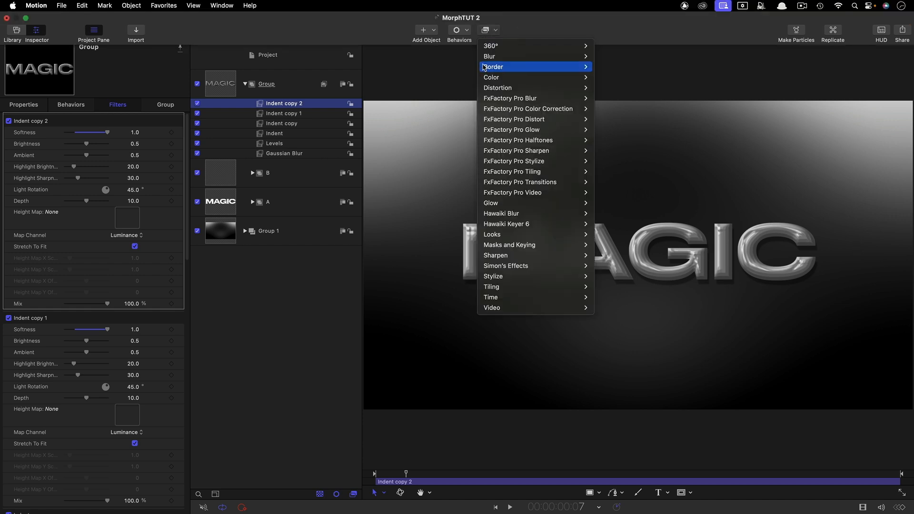
mouse_move(491, 56)
left_click(619, 108)
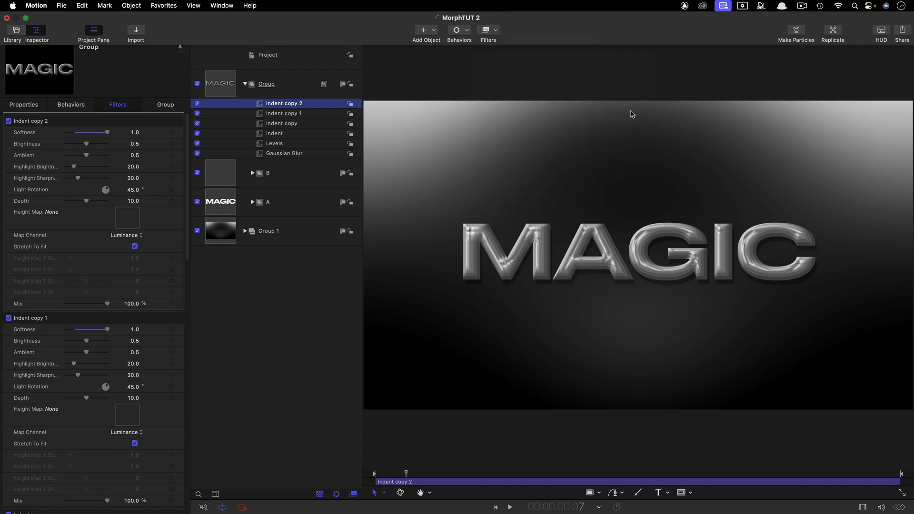
left_click(136, 132)
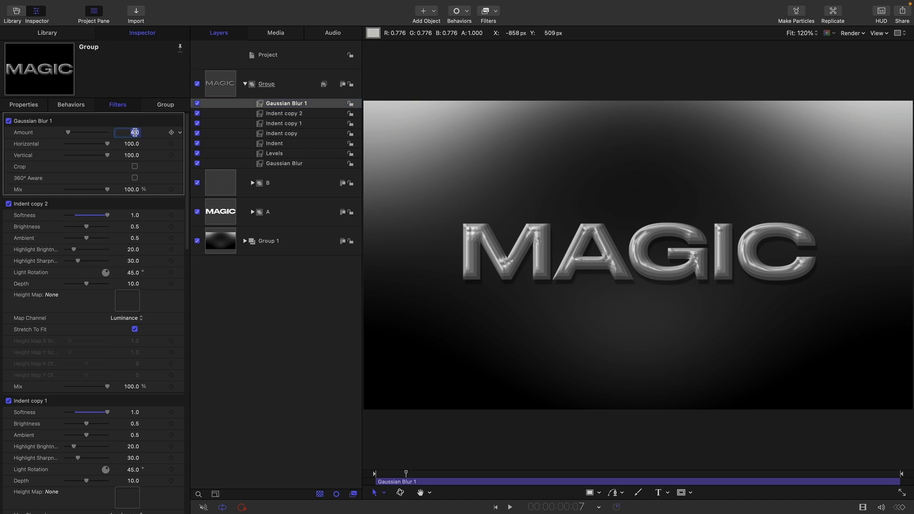
type("32")
key("Return")
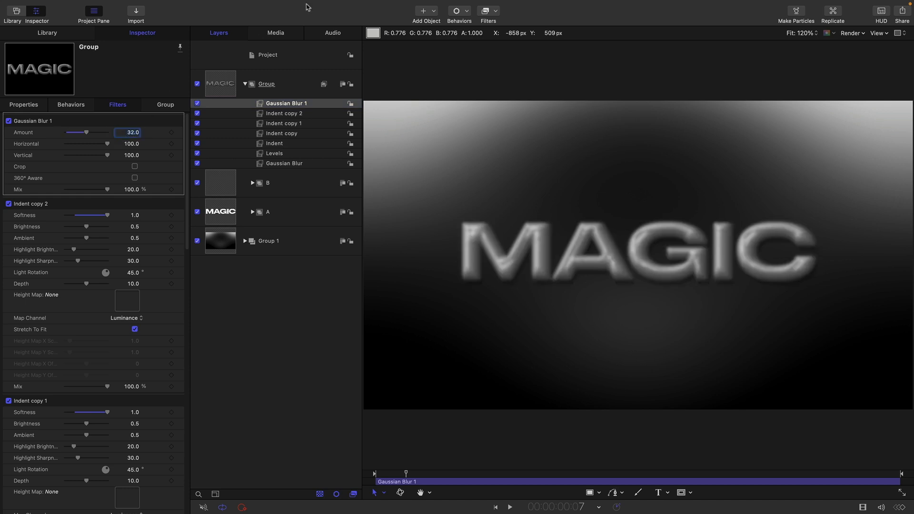
Add another Stylize Indent filter above the new blur and set its highlight sharpness to 20.
left_click(500, 11)
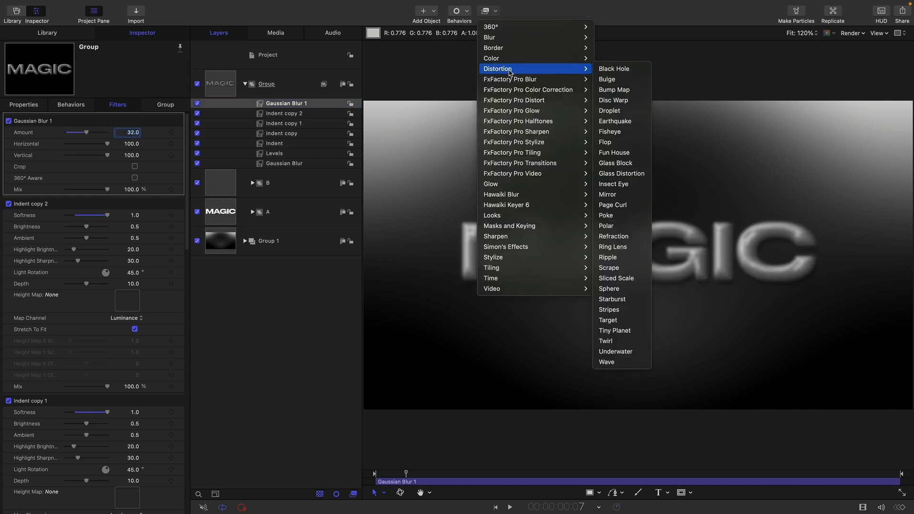
mouse_move(520, 258)
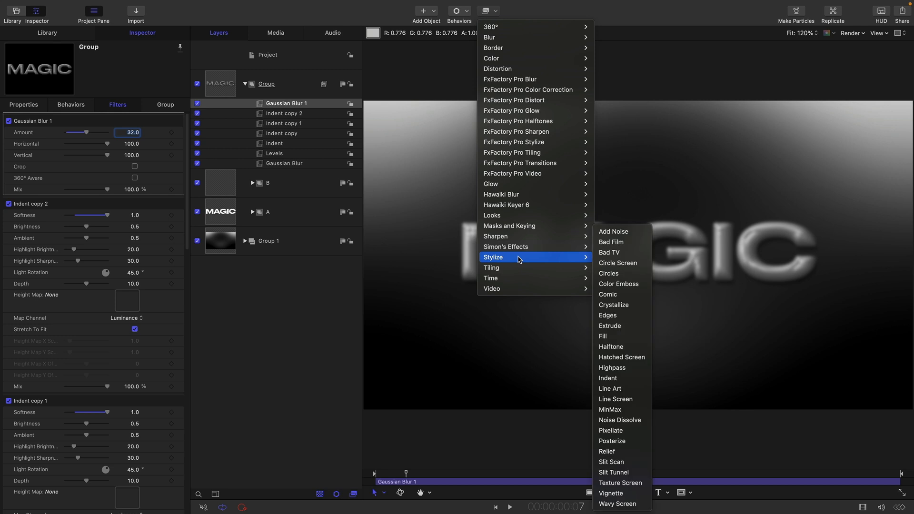
left_click(619, 378)
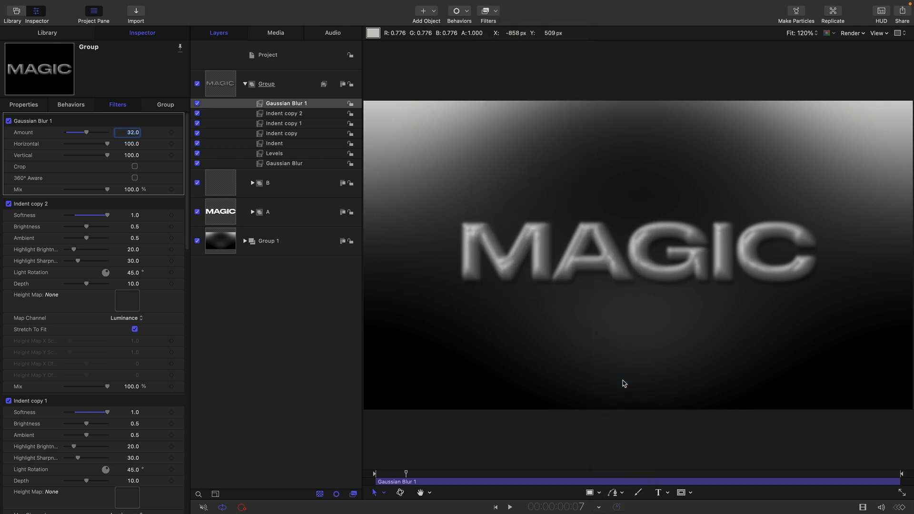
left_click_drag(77, 178, 73, 179)
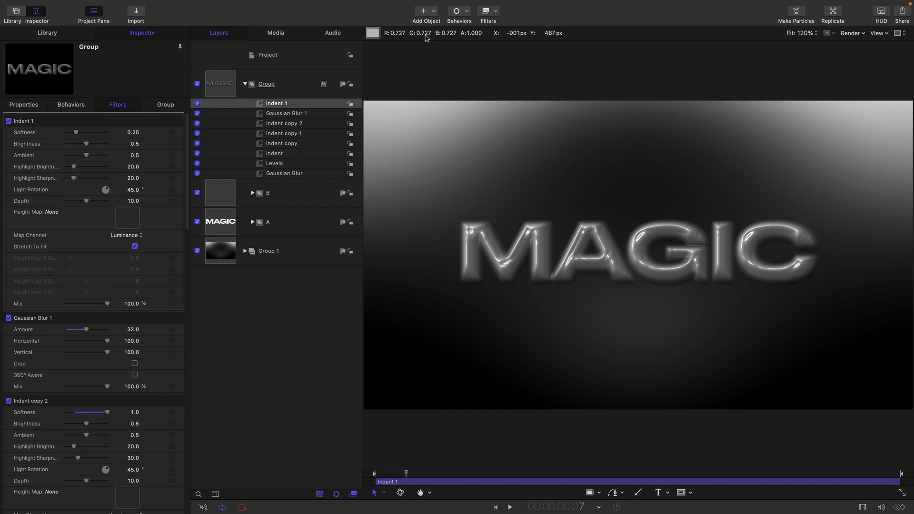
Add a color Levels filter to the text group and bring the Alpha channel's black and white input points close together to crisp the edges.
left_click(496, 10)
mouse_move(496, 59)
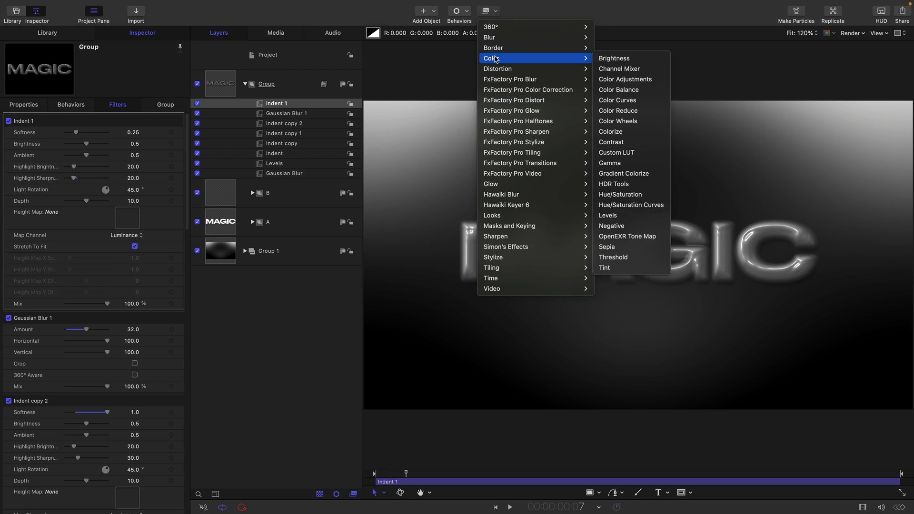
left_click(621, 217)
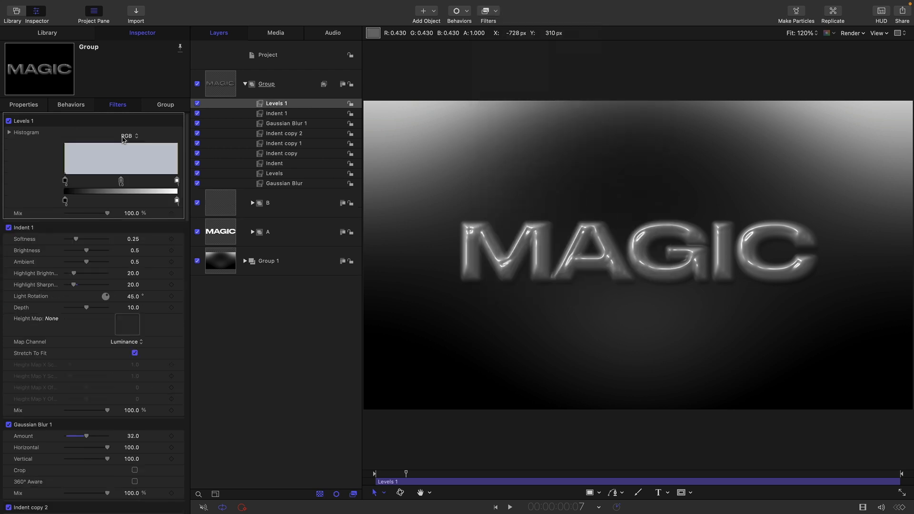
left_click(124, 137)
left_click(128, 176)
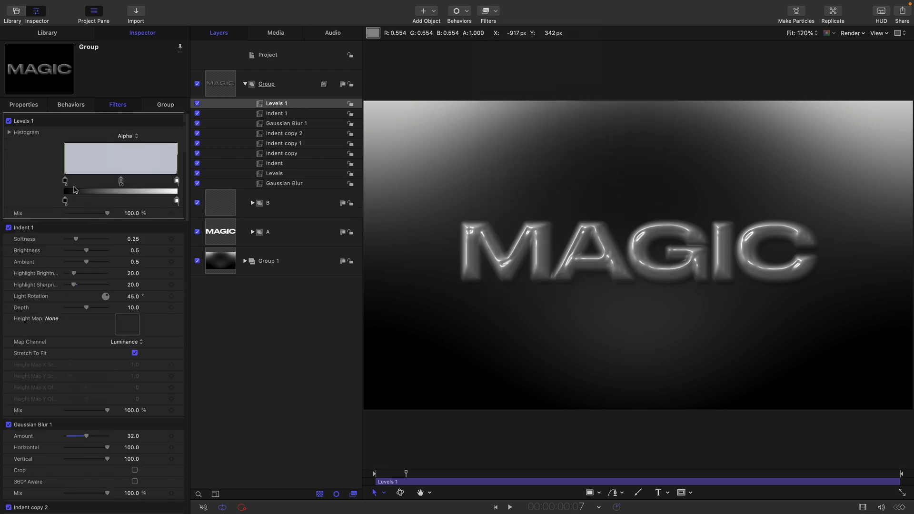
left_click_drag(67, 185, 110, 185)
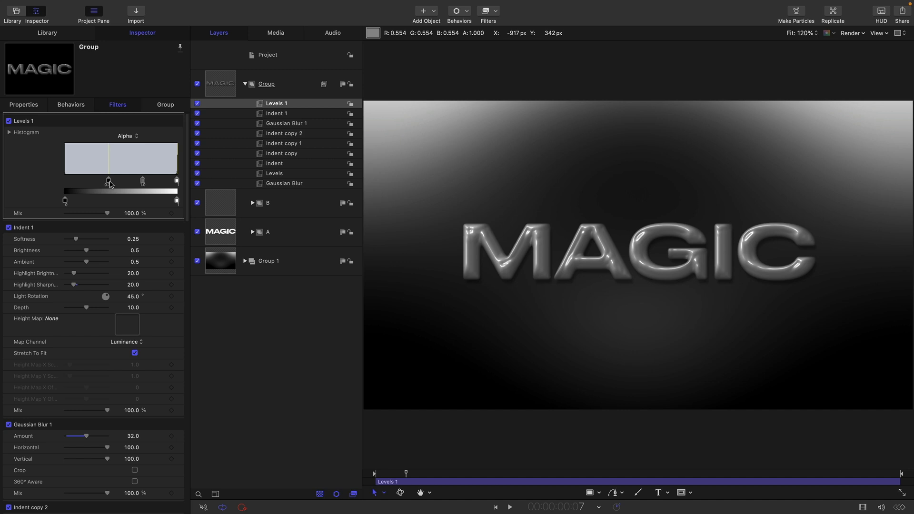
left_click_drag(177, 182, 114, 188)
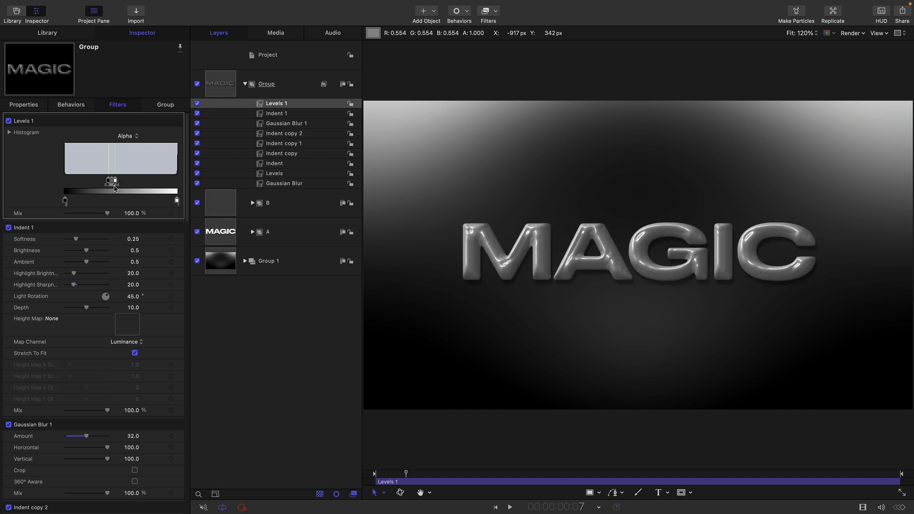
Play back the MAGIC to MORPH transition and park the playhead at 3:00.
left_click(510, 508)
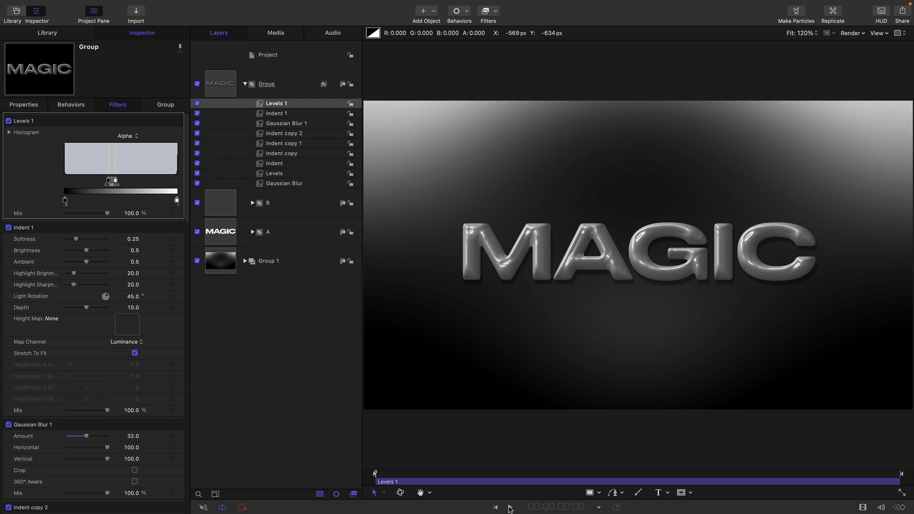
left_click(510, 508)
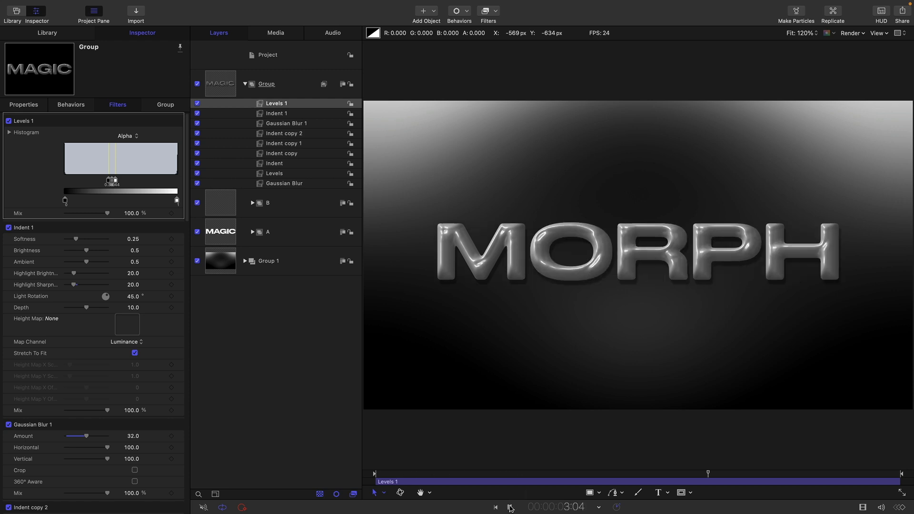
left_click(659, 474)
left_click_drag(638, 478, 690, 476)
Make a clone layer of the parent text group and add a color Threshold filter to it.
left_click(213, 83)
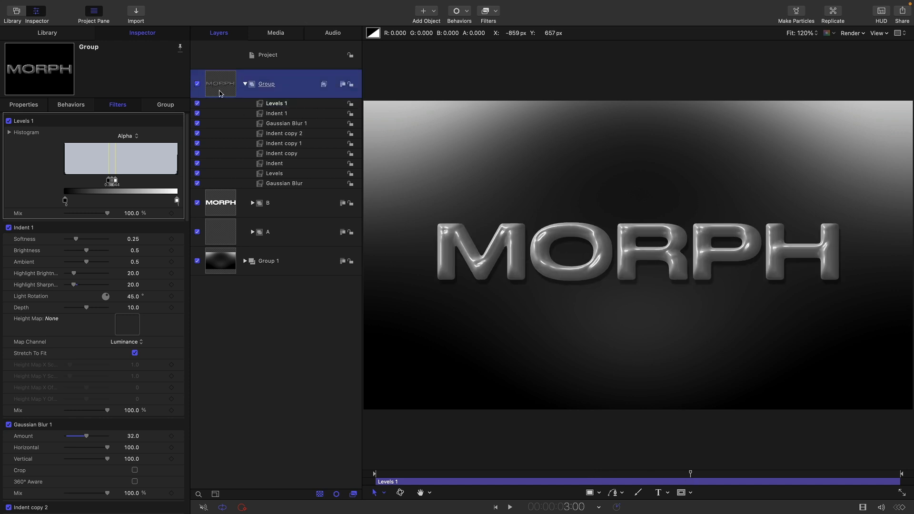
right_click(221, 93)
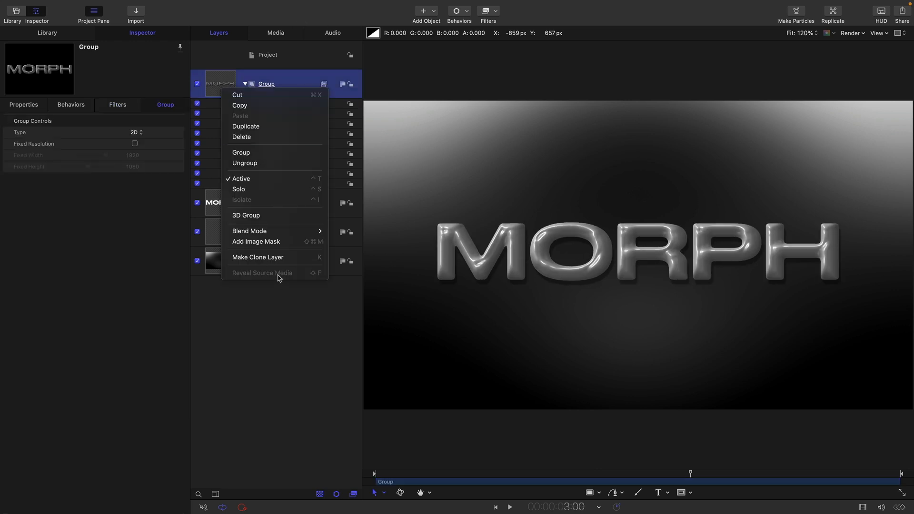
left_click(266, 258)
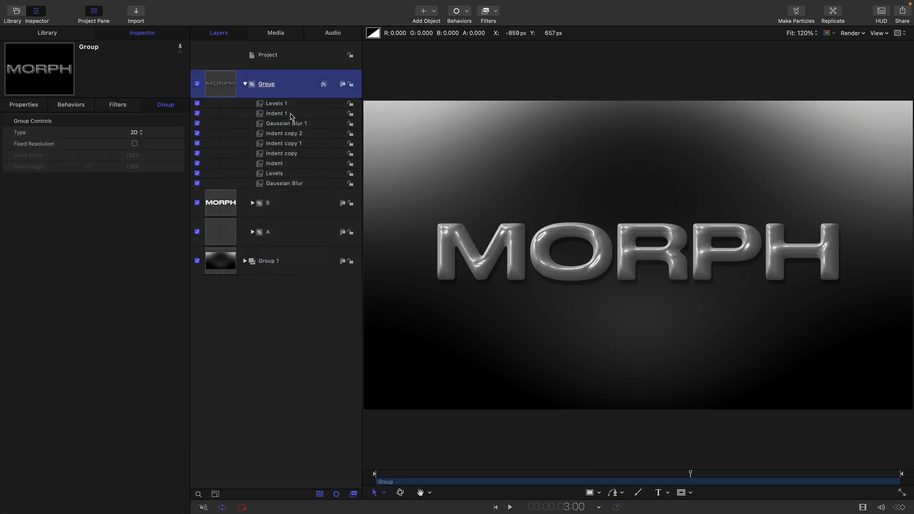
left_click(500, 14)
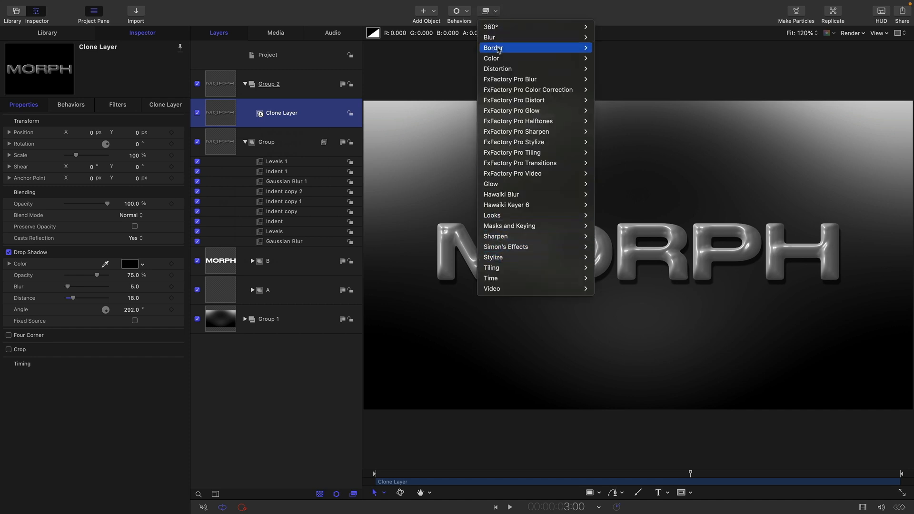
mouse_move(530, 58)
left_click(611, 256)
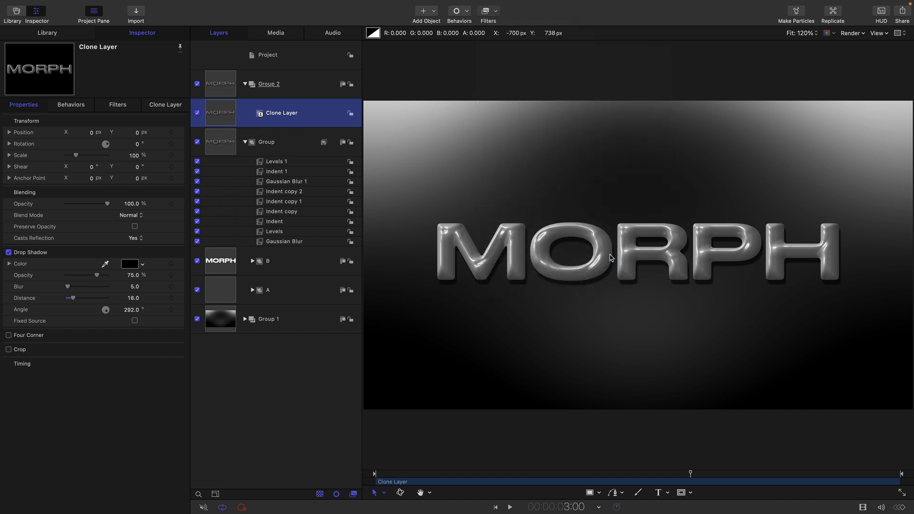
Set the blend mode of the clone layer's group to Add and toggle the group's visibility to compare the highlights.
left_click(286, 86)
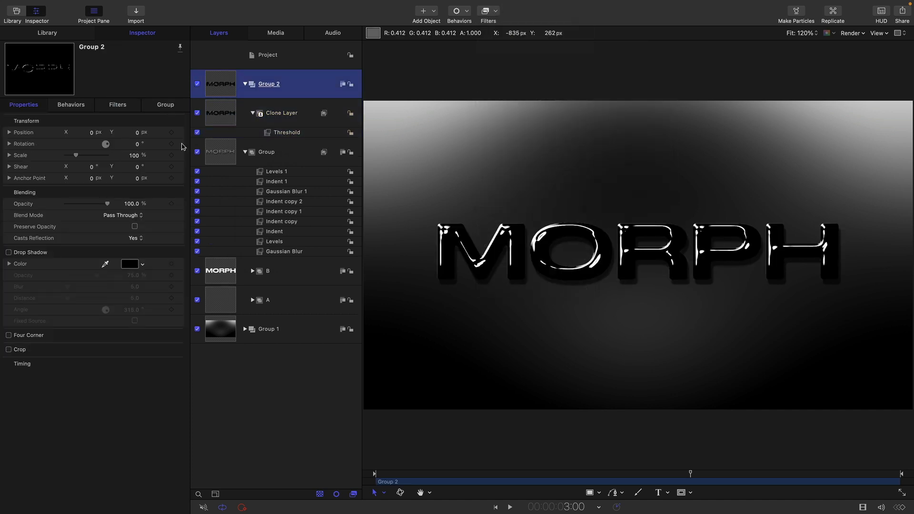
left_click(127, 215)
left_click(125, 309)
left_click(197, 85)
left_click(197, 85)
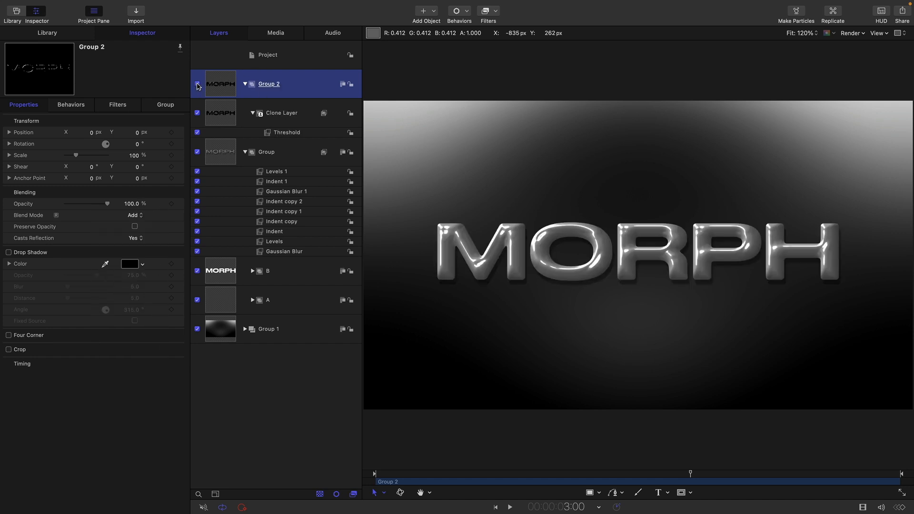
Set the clone layer's Threshold value to 0.36 and play back the animation from the start.
left_click(268, 132)
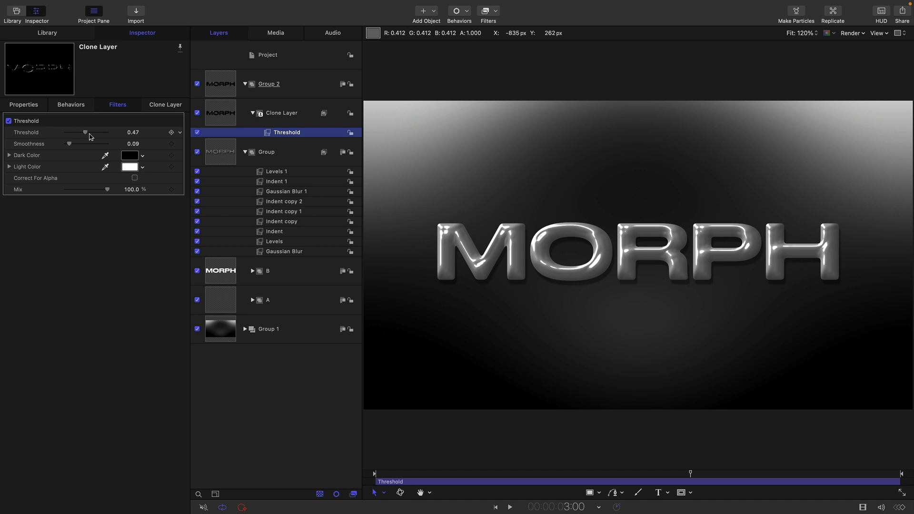
left_click_drag(93, 139, 81, 138)
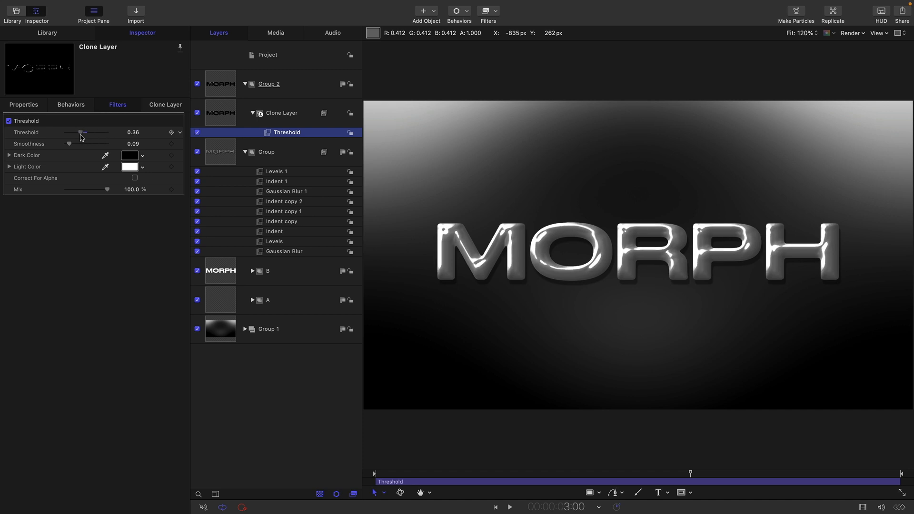
left_click(496, 508)
left_click(510, 508)
left_click(511, 508)
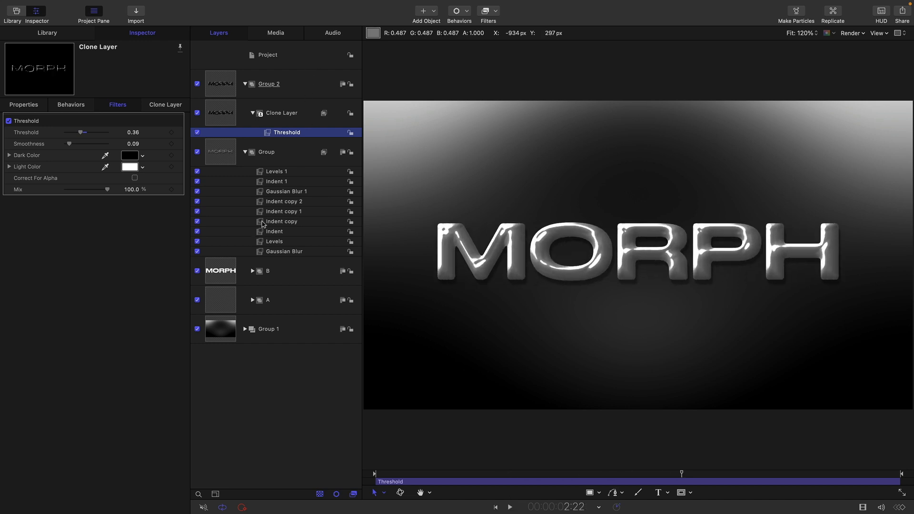
Set the light rotation of the Indent copy 2 filter to 0° and add a Ramp parameter behavior to it.
left_click(260, 202)
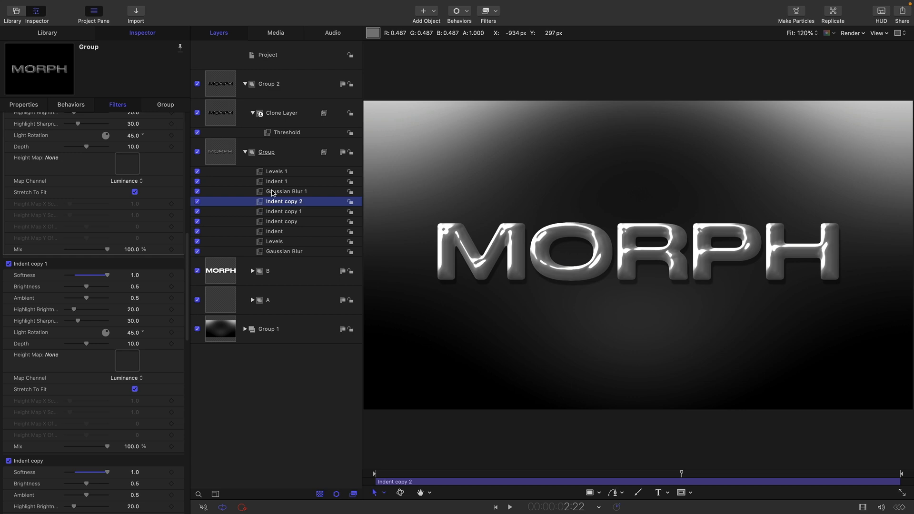
scroll(131, 181, "up", 2)
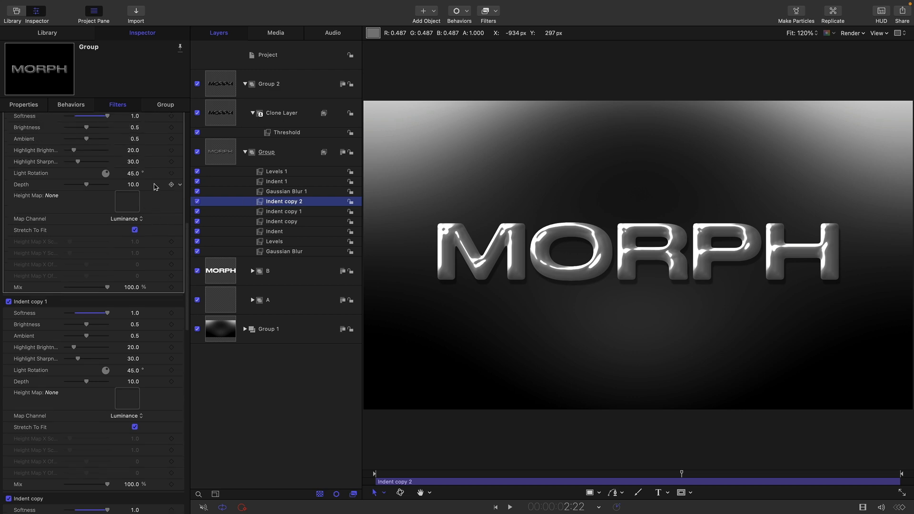
left_click(131, 174)
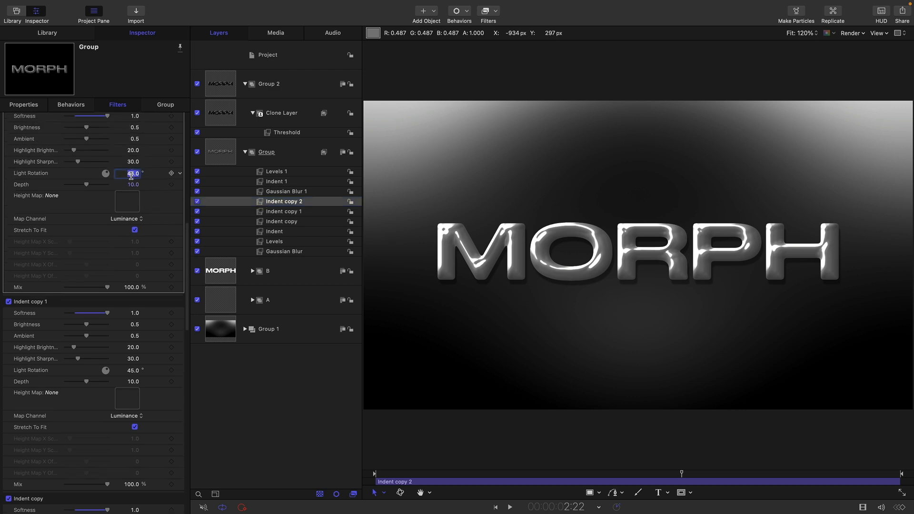
type("0")
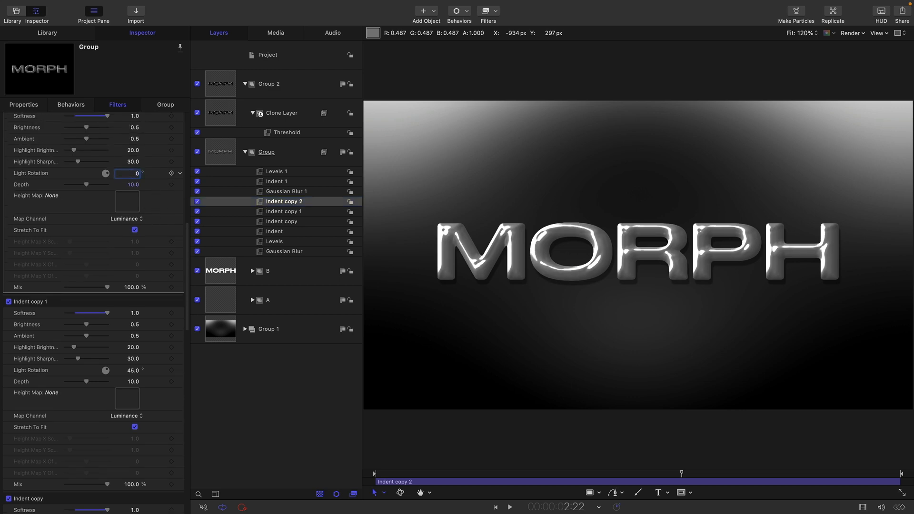
left_click(180, 174)
mouse_move(224, 273)
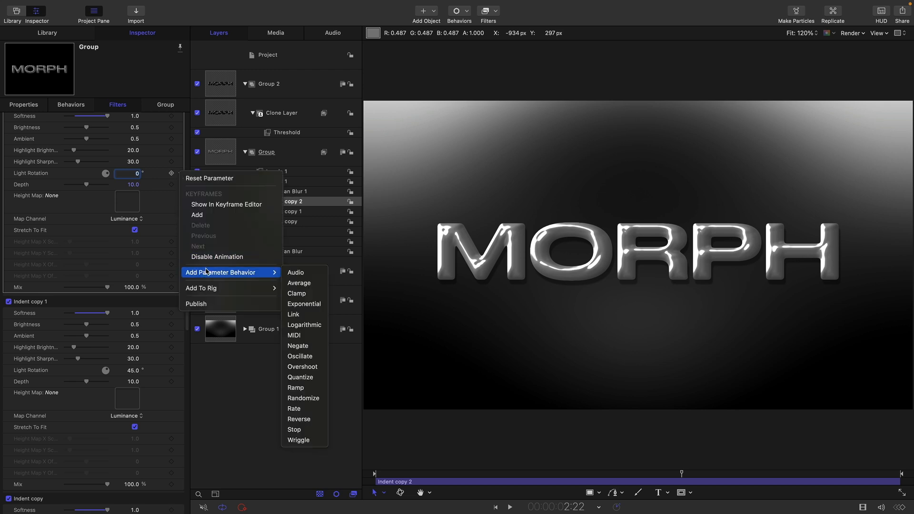
left_click(297, 390)
Set the Ramp's start value to 60°, end value to 300° and end offset to 36.
left_click(137, 132)
key("Tab")
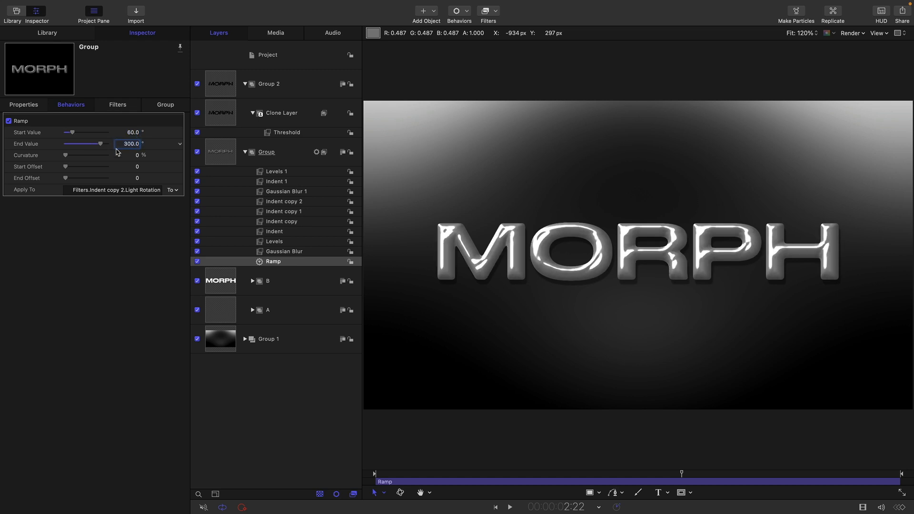
key("Return")
left_click(138, 179)
type("36")
key("Return")
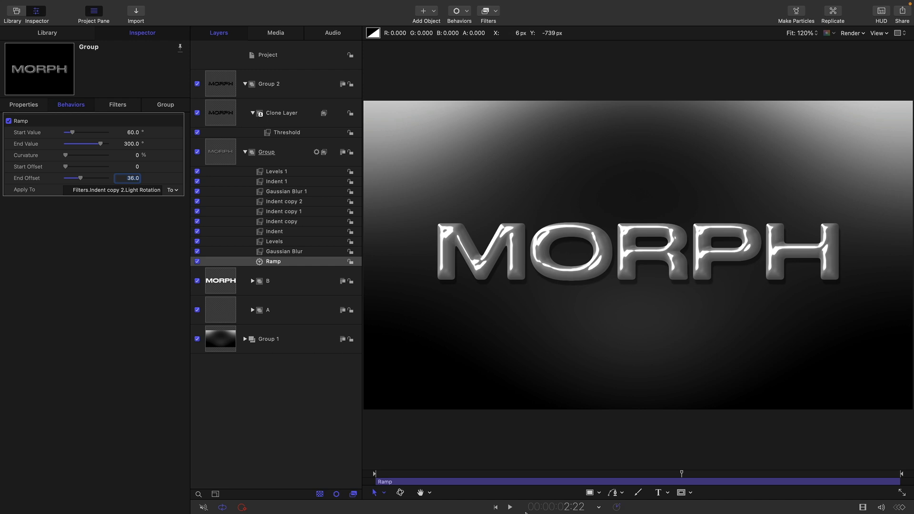
Play the animation from the start to review the rotating light on the morphing text.
left_click(495, 509)
left_click(510, 508)
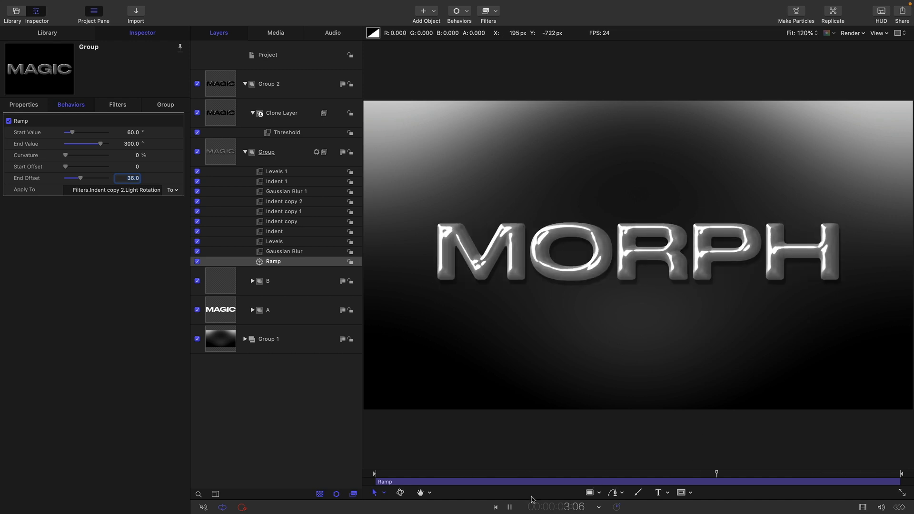
left_click(510, 508)
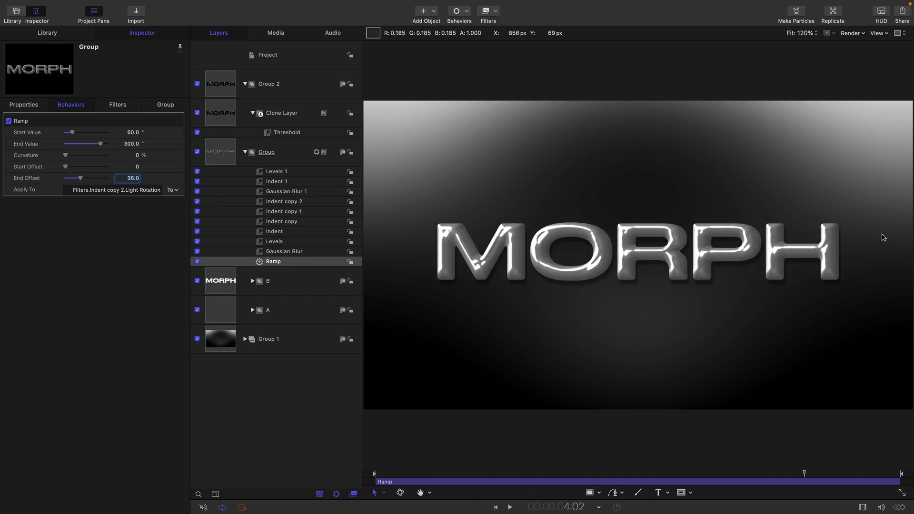